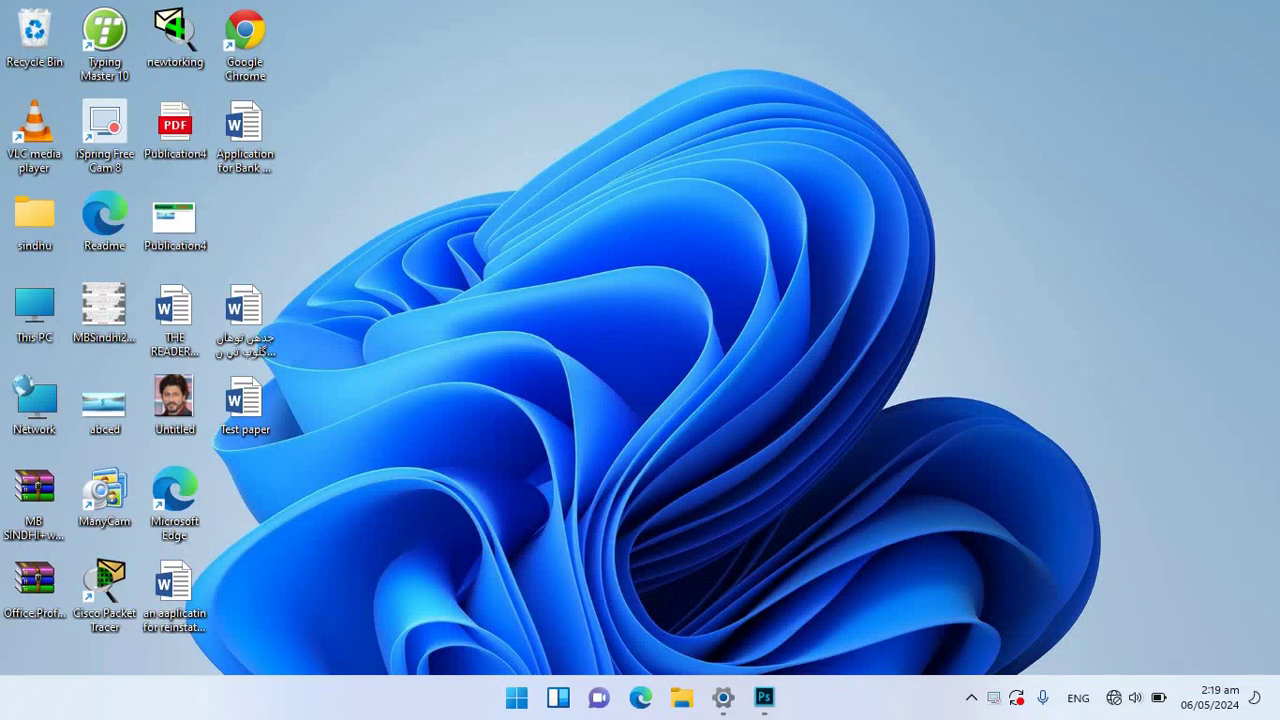
Restore Photoshop and start a new document from the File menu.
{"action": "left_click", "coordinate": [764, 697]}
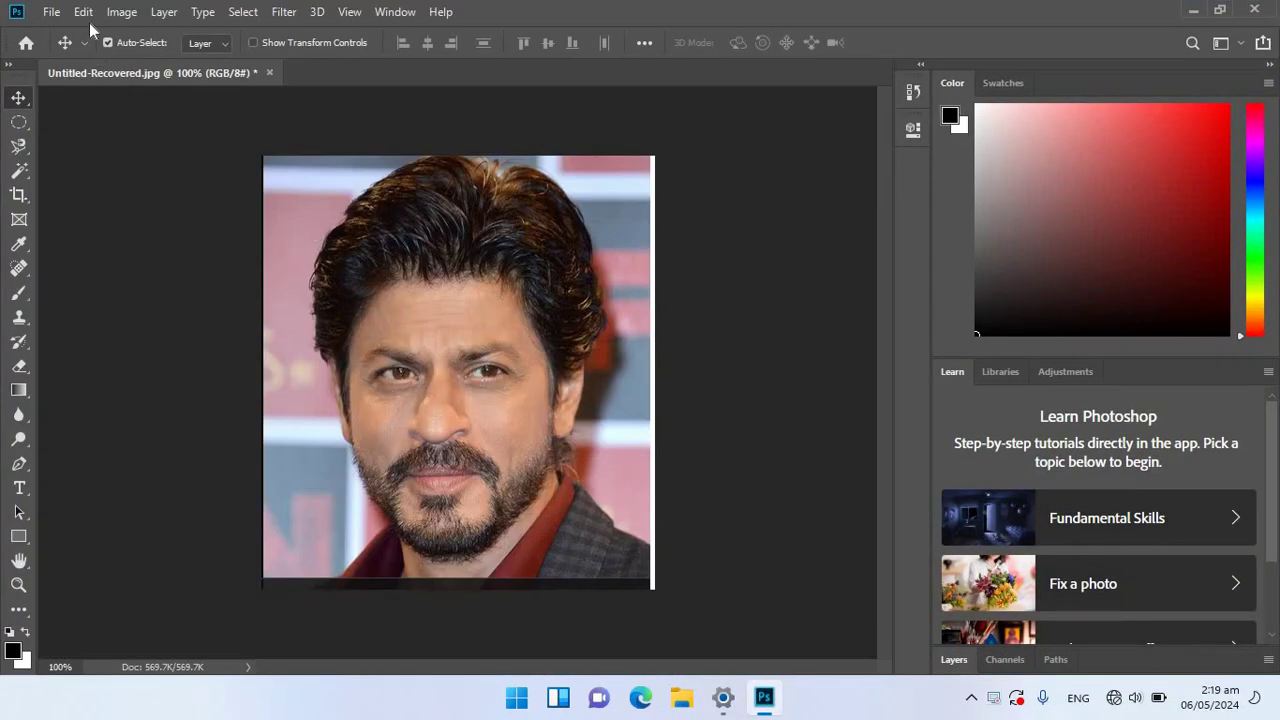
{"action": "left_click", "coordinate": [47, 13]}
{"action": "left_click", "coordinate": [85, 35]}
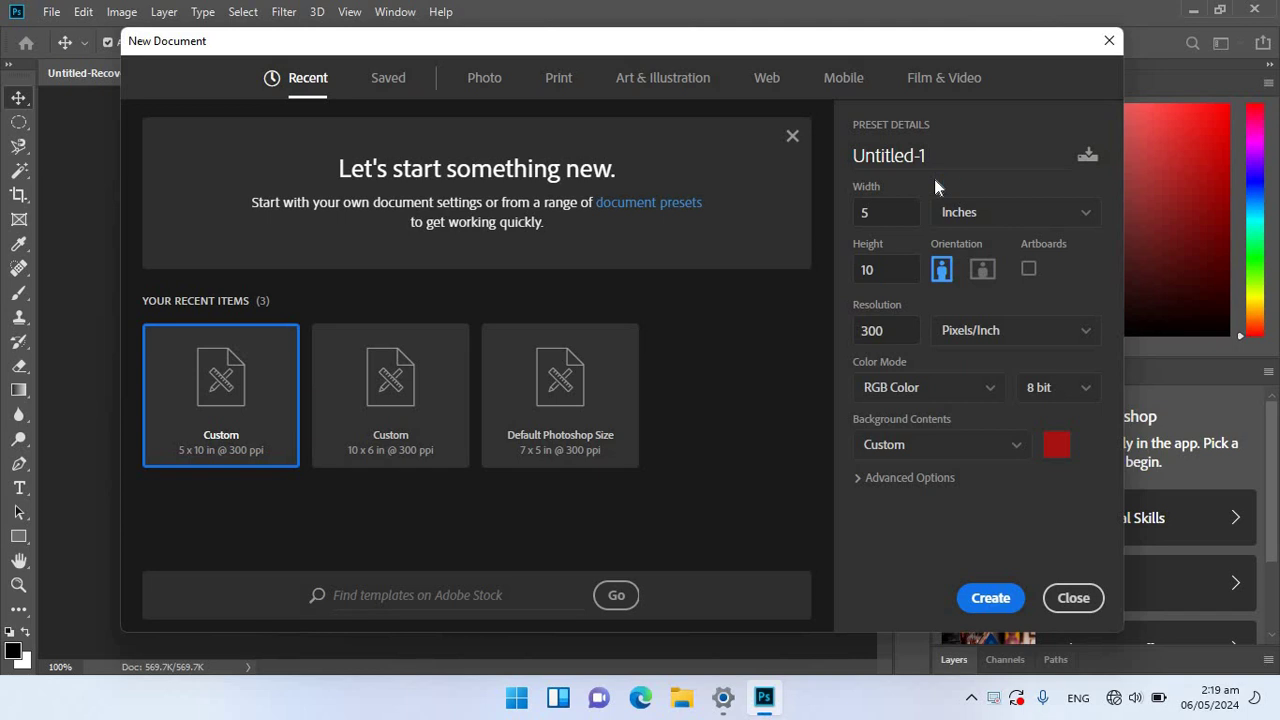
Create a 6 × 4 inch document with a custom light grey background.
{"action": "left_click", "coordinate": [985, 218]}
{"action": "left_click", "coordinate": [966, 278]}
{"action": "left_click", "coordinate": [895, 213]}
{"action": "type", "text": "6"}
{"action": "key", "text": "Tab"}
{"action": "key", "text": "BackSpace"}
{"action": "type", "text": "4"}
{"action": "key", "text": "Tab"}
{"action": "left_click", "coordinate": [1057, 448]}
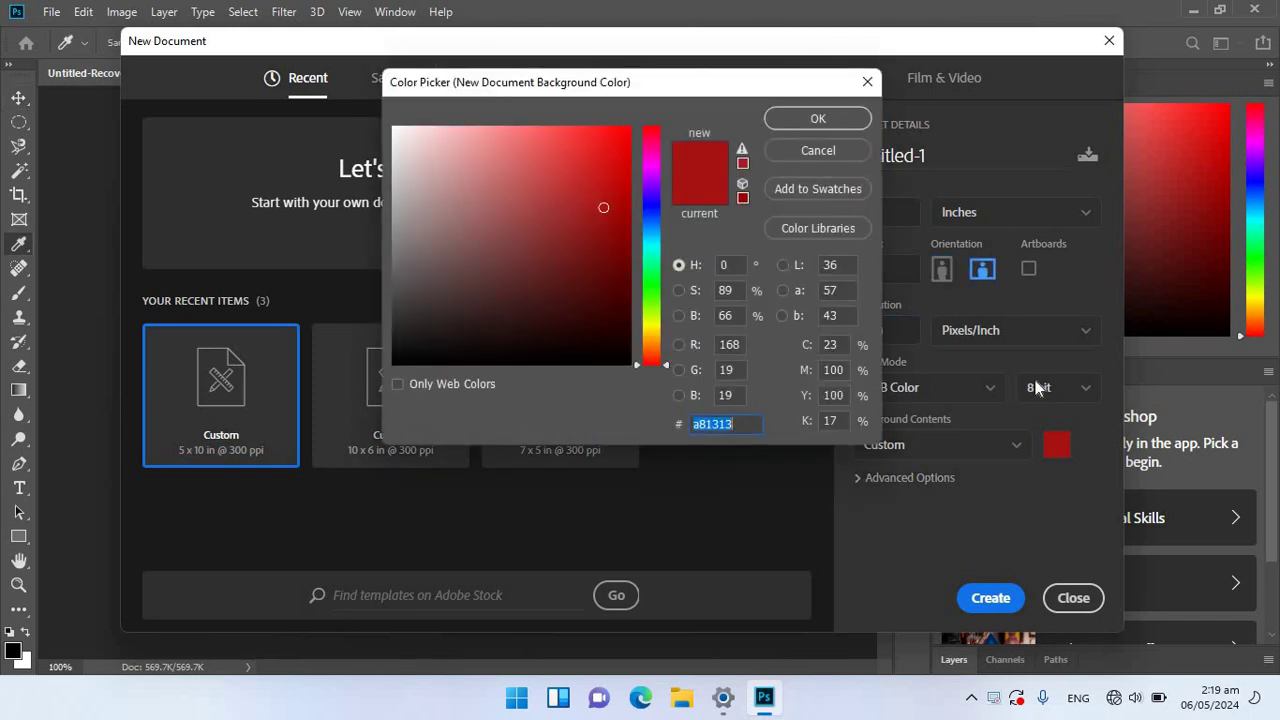
{"action": "left_click", "coordinate": [403, 185]}
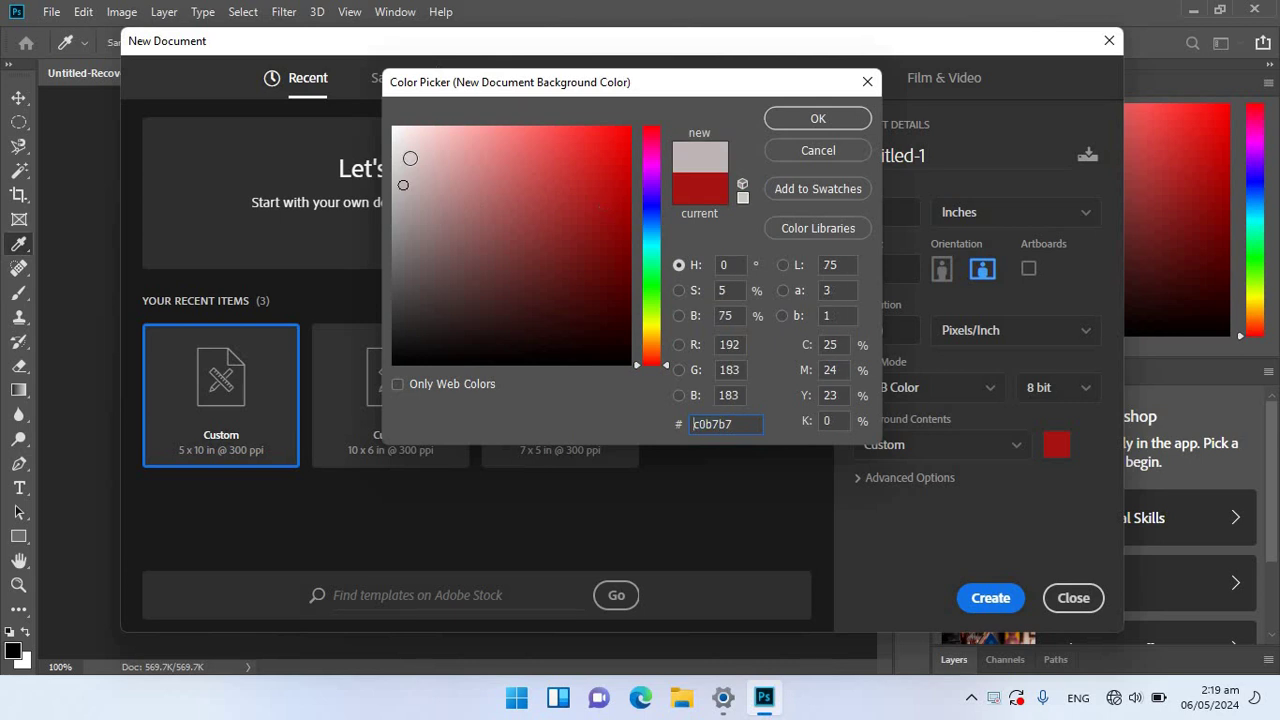
{"action": "left_click", "coordinate": [818, 118]}
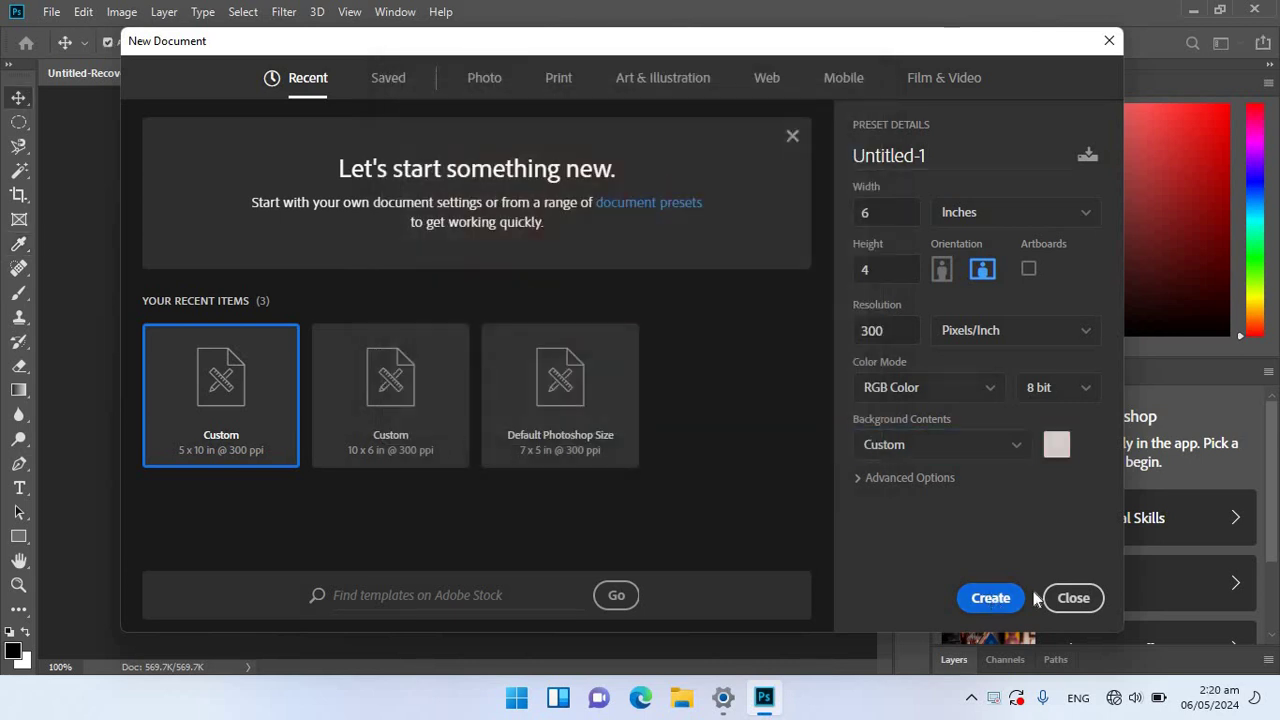
{"action": "left_click", "coordinate": [1020, 598]}
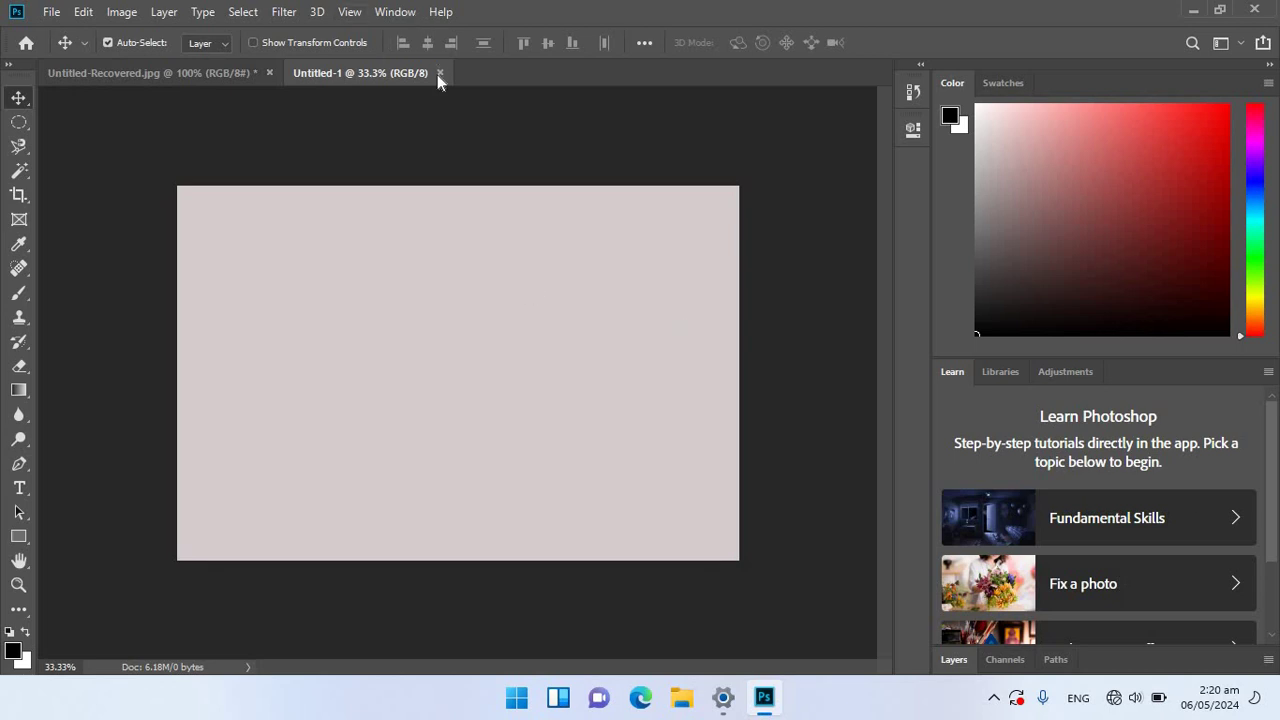
Close the 6-inch document and create a wider 7 × 4 inch one.
{"action": "key", "text": "ctrl+w"}
{"action": "left_click", "coordinate": [51, 12]}
{"action": "left_click", "coordinate": [70, 32]}
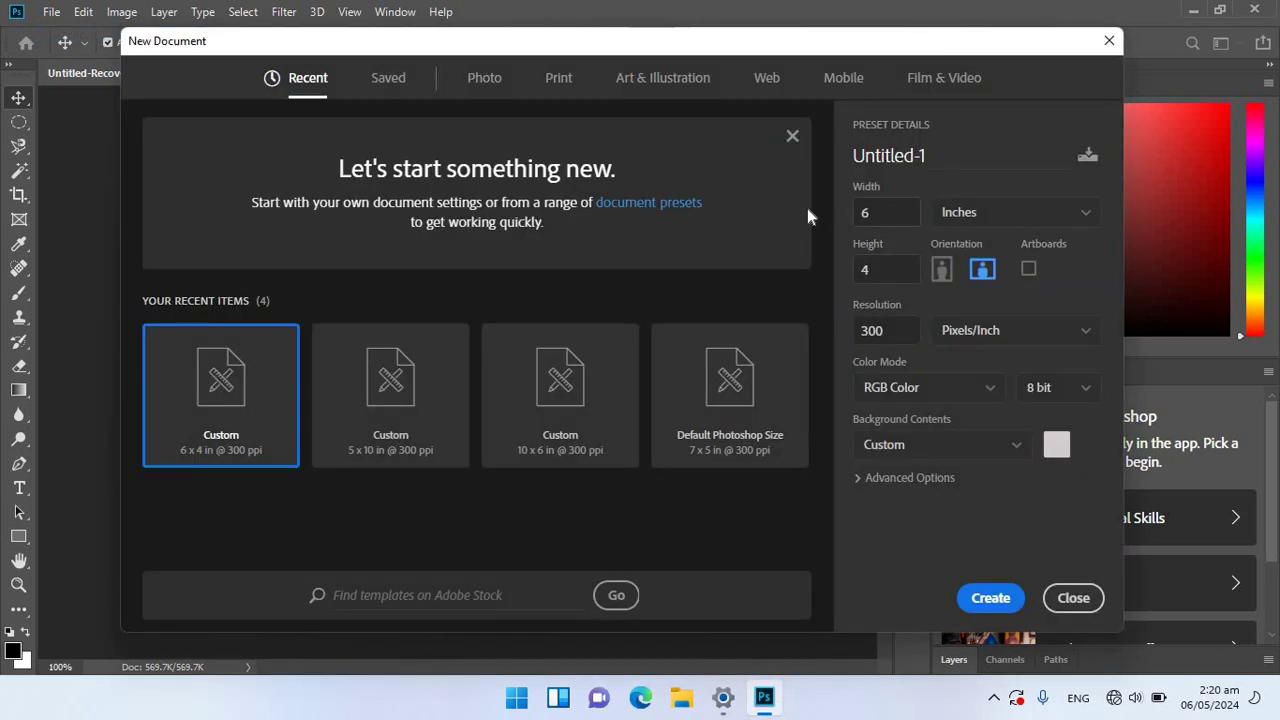
{"action": "type", "text": "7"}
{"action": "left_click", "coordinate": [991, 598]}
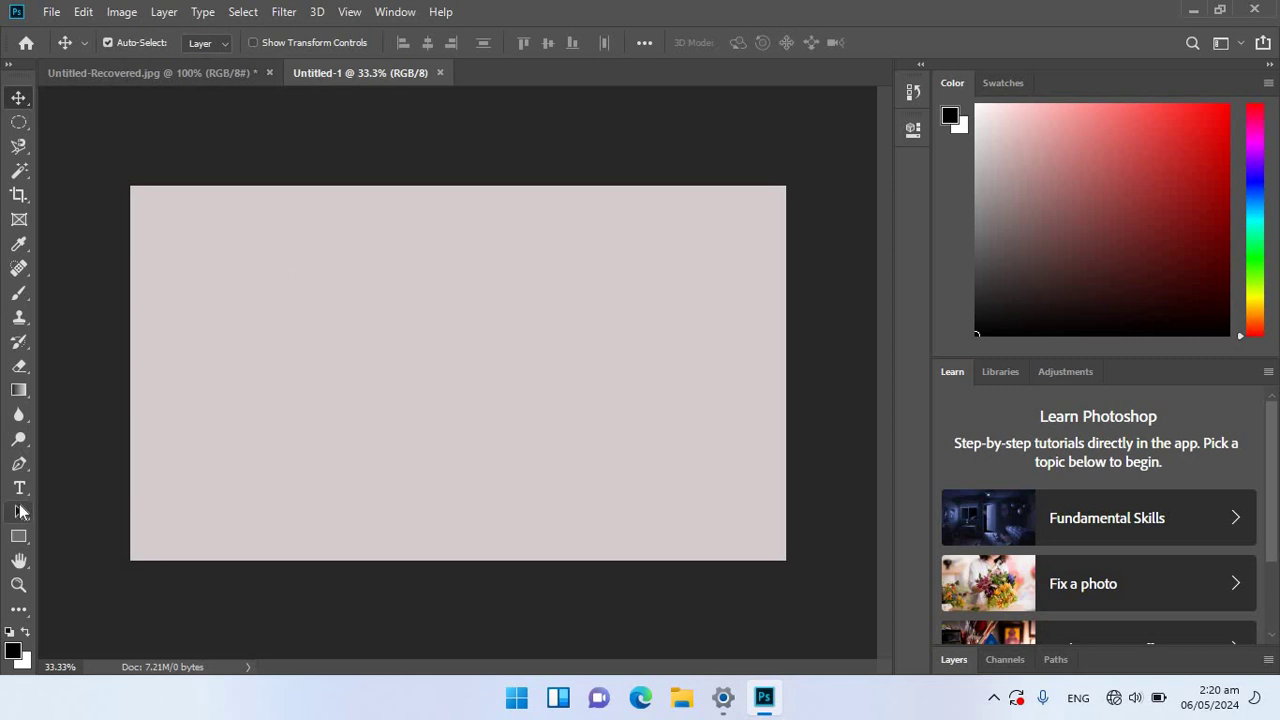
Sketch a trial wavy pen path across the canvas, then switch the Pen to Shape mode.
{"action": "left_click", "coordinate": [19, 467]}
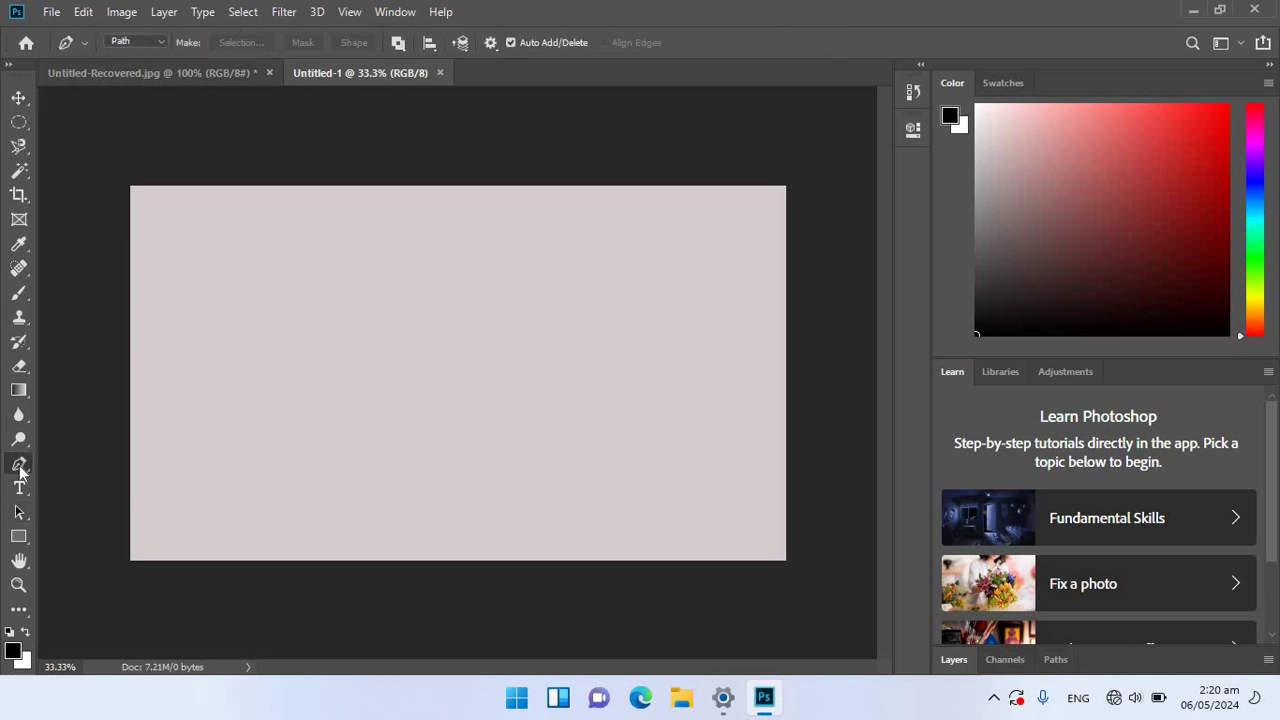
{"action": "left_click", "coordinate": [197, 320]}
{"action": "left_click_drag", "start_coordinate": [398, 336], "coordinate": [523, 407]}
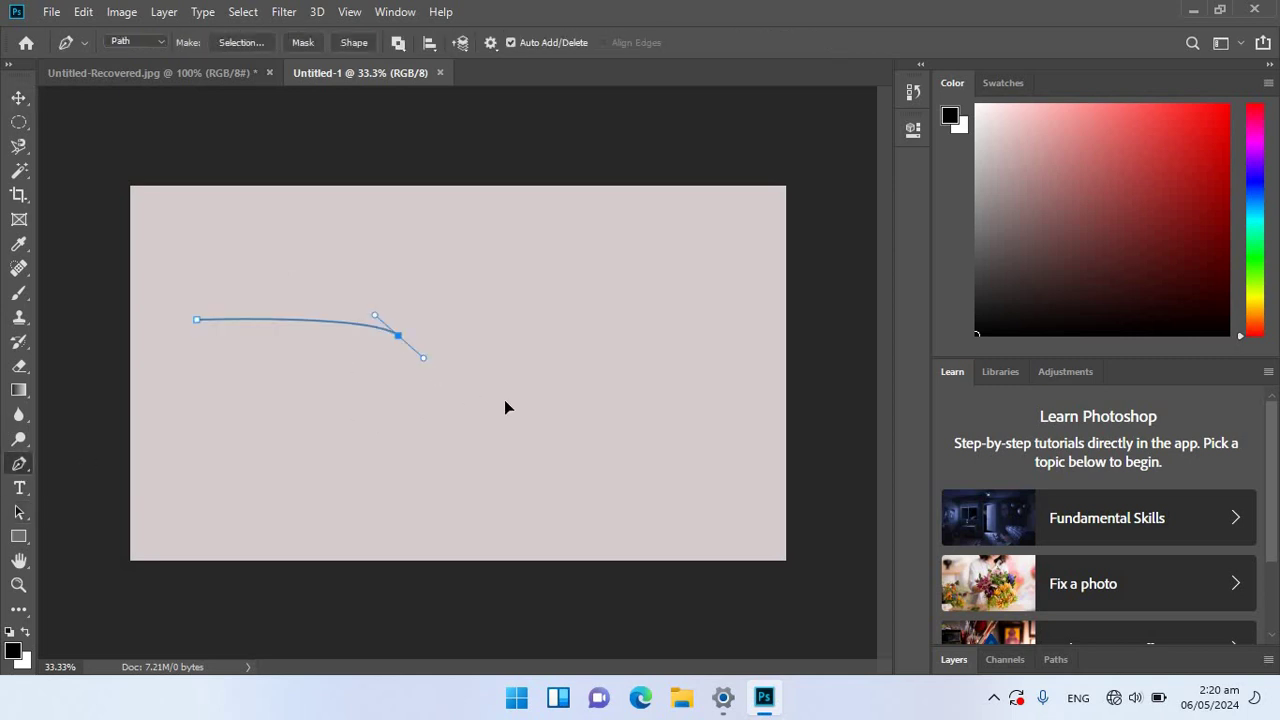
{"action": "left_click_drag", "start_coordinate": [694, 321], "coordinate": [710, 301]}
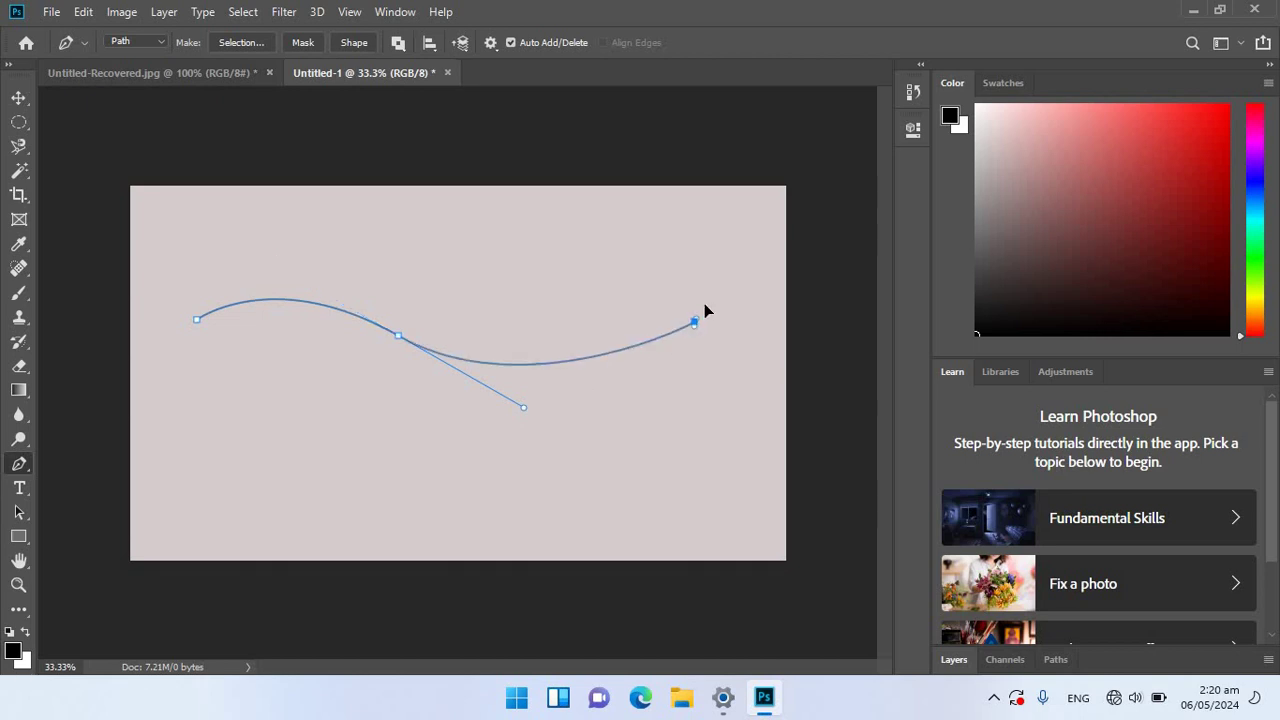
{"action": "mouse_move", "coordinate": [799, 320]}
{"action": "left_mouse_down"}
{"action": "mouse_move", "coordinate": [817, 316]}
{"action": "mouse_move", "coordinate": [838, 371]}
{"action": "left_mouse_up"}
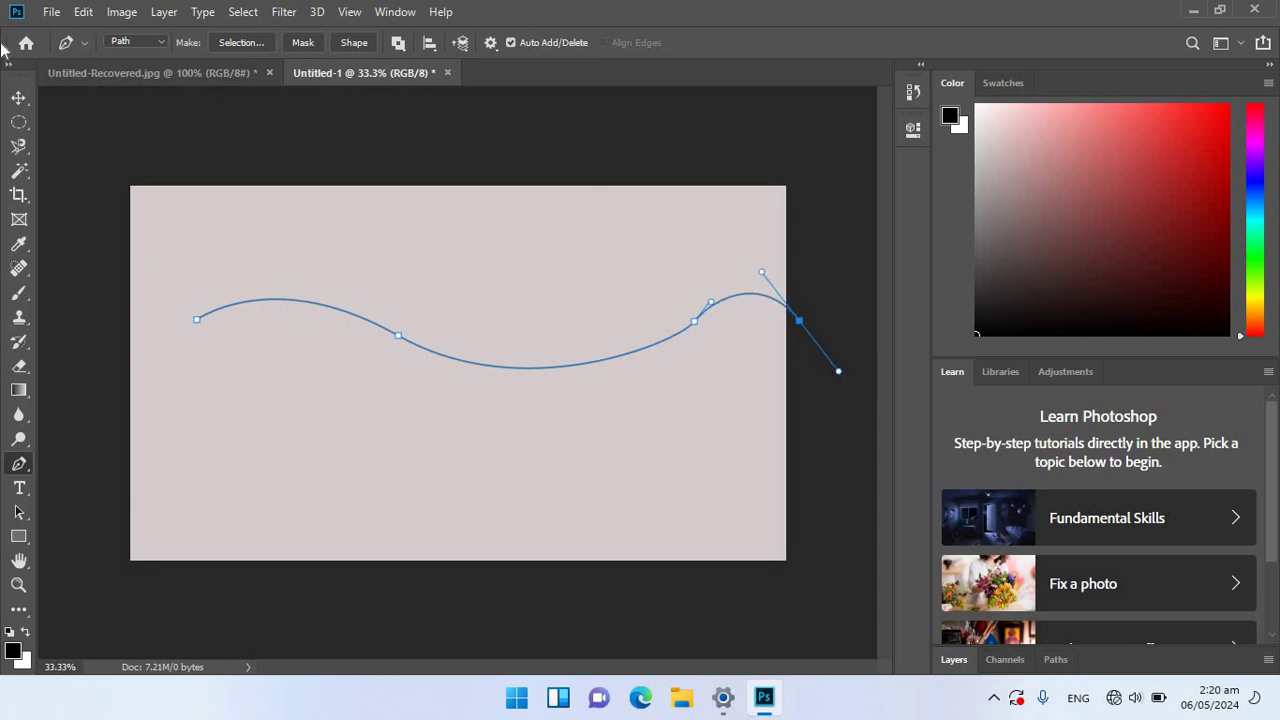
{"action": "left_click", "coordinate": [811, 160]}
{"action": "left_click", "coordinate": [506, 155]}
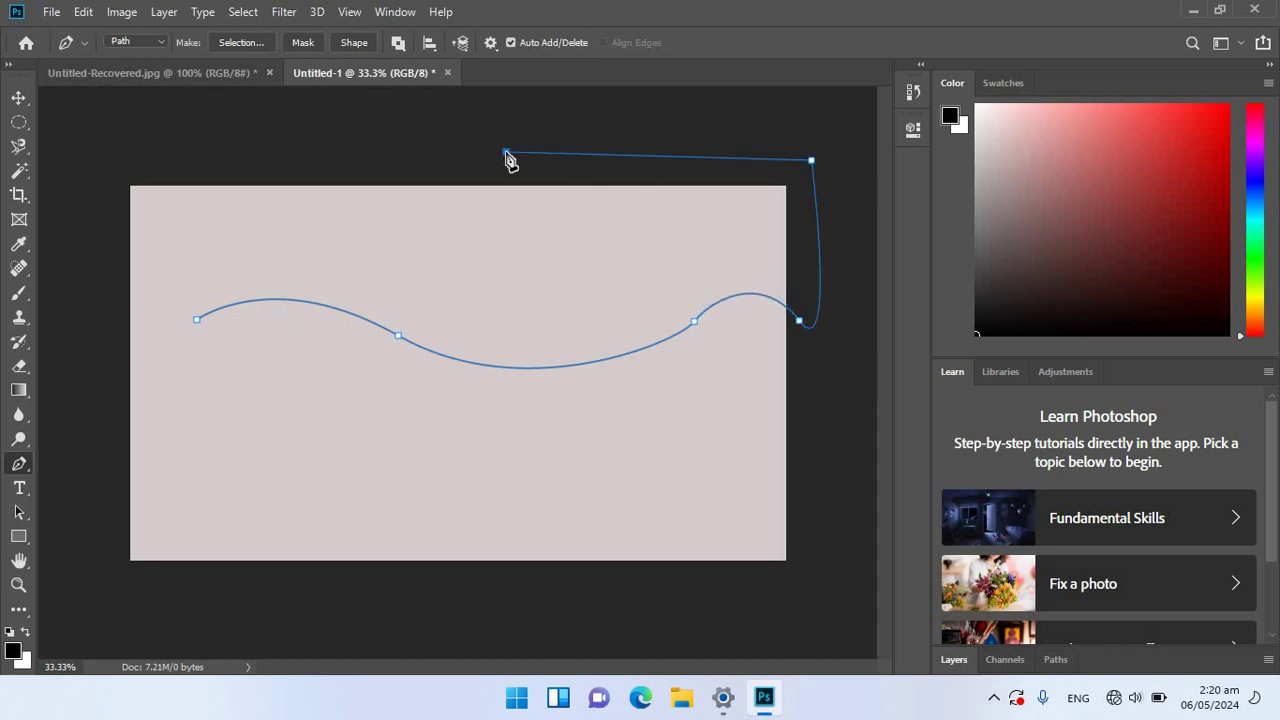
{"action": "left_click", "coordinate": [186, 149]}
{"action": "left_click", "coordinate": [163, 40]}
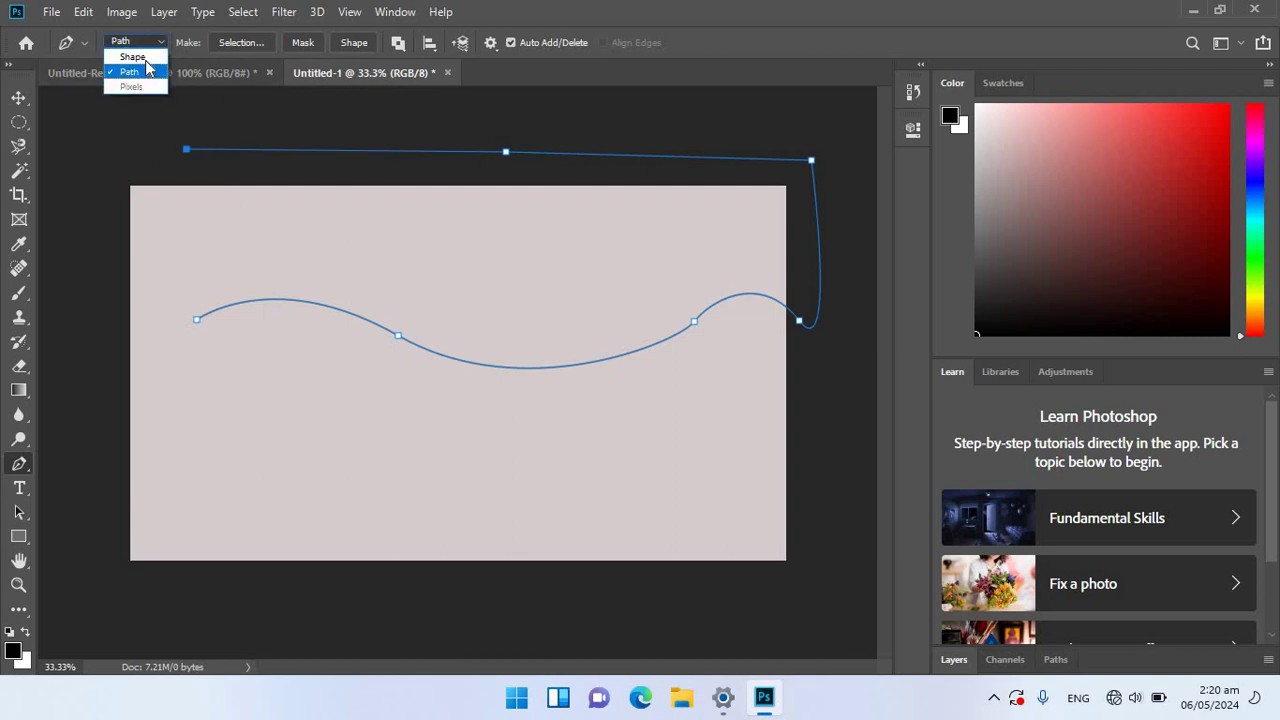
{"action": "left_click", "coordinate": [125, 53]}
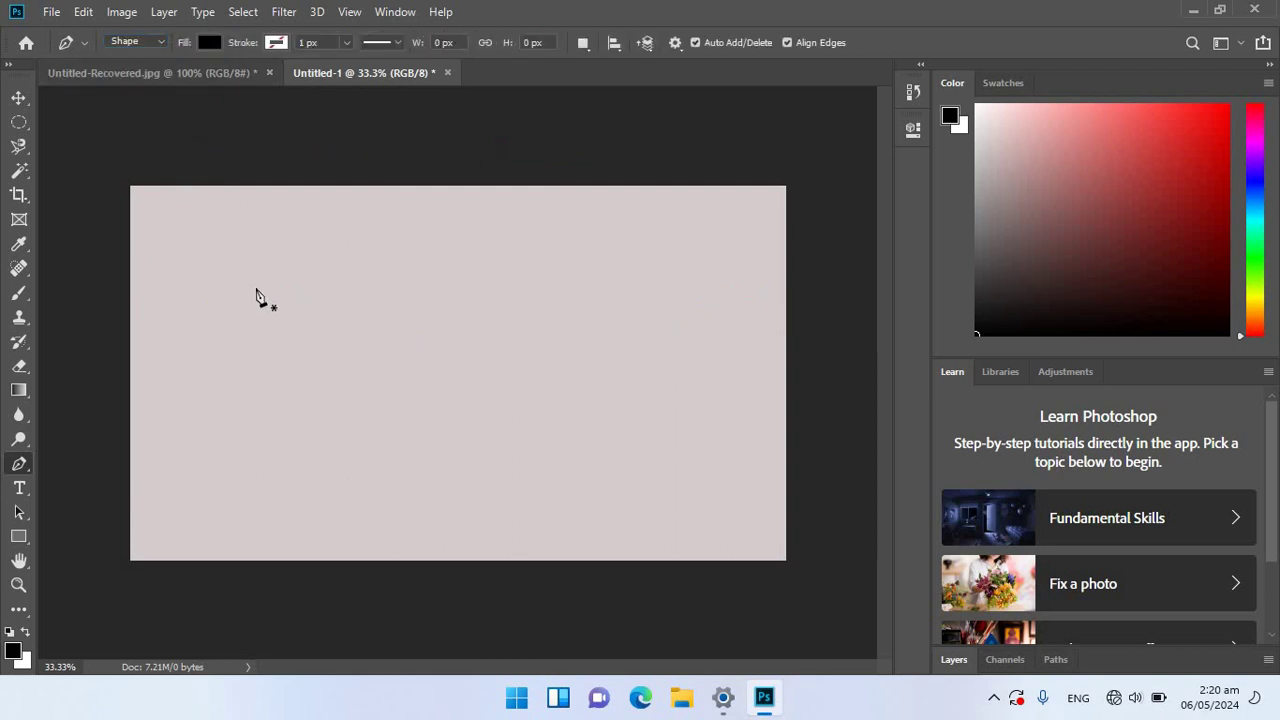
Draw a closed wavy shape with the Pen covering the top of the canvas.
{"action": "left_click", "coordinate": [133, 347]}
{"action": "mouse_move", "coordinate": [405, 375]}
{"action": "left_mouse_down"}
{"action": "mouse_move", "coordinate": [446, 440]}
{"action": "mouse_move", "coordinate": [544, 476]}
{"action": "left_mouse_up"}
{"action": "left_click_drag", "start_coordinate": [640, 368], "coordinate": [663, 345]}
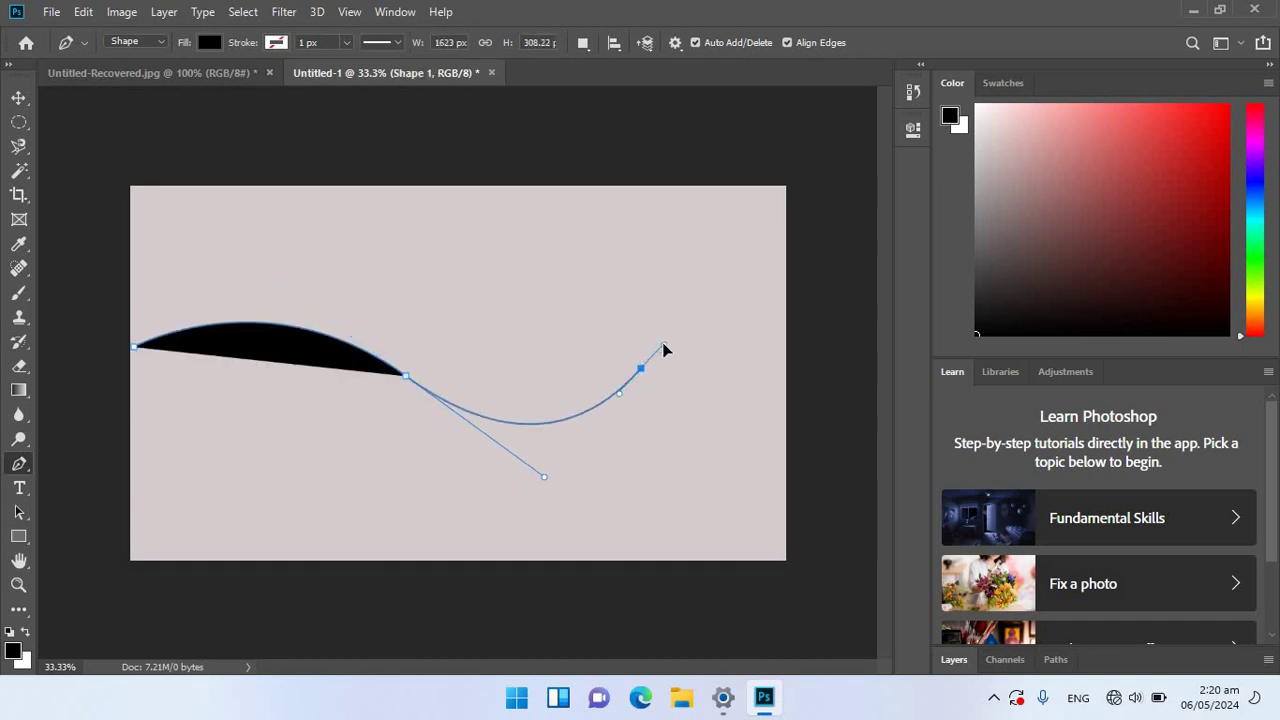
{"action": "left_click", "coordinate": [808, 369]}
{"action": "left_click_drag", "start_coordinate": [818, 390], "coordinate": [863, 437]}
{"action": "left_click", "coordinate": [841, 257]}
{"action": "left_click", "coordinate": [804, 164]}
{"action": "left_click_drag", "start_coordinate": [711, 134], "coordinate": [686, 131]}
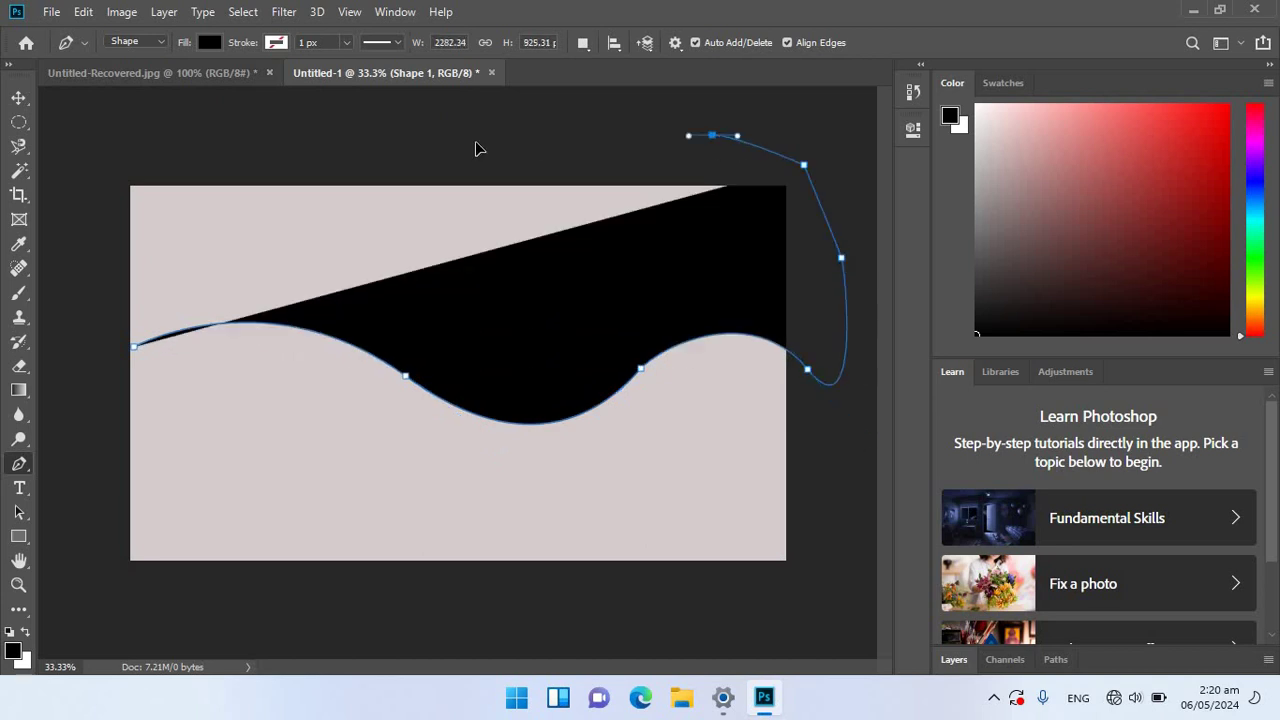
{"action": "left_click_drag", "start_coordinate": [540, 134], "coordinate": [520, 137]}
{"action": "left_click_drag", "start_coordinate": [393, 129], "coordinate": [373, 130]}
{"action": "left_click_drag", "start_coordinate": [253, 140], "coordinate": [217, 155]}
{"action": "left_click", "coordinate": [137, 165]}
{"action": "left_click", "coordinate": [104, 191]}
{"action": "left_click", "coordinate": [89, 260]}
{"action": "left_click_drag", "start_coordinate": [98, 314], "coordinate": [102, 323]}
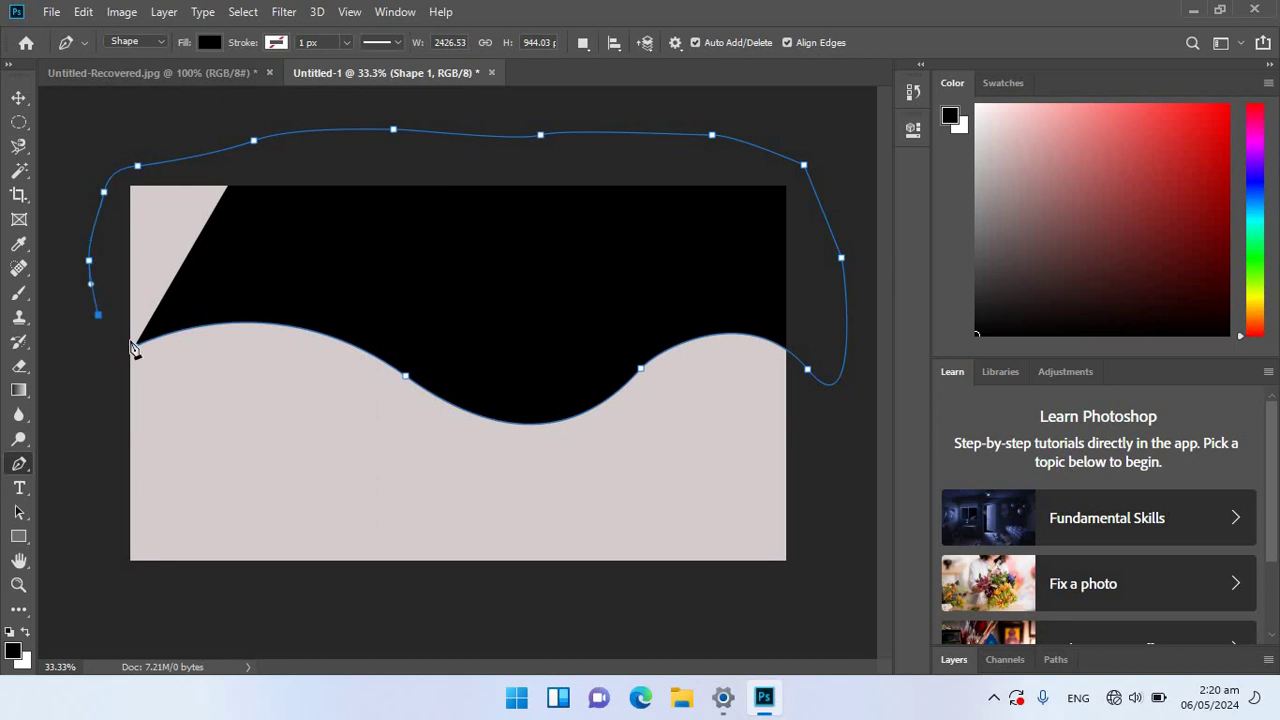
{"action": "left_click", "coordinate": [134, 348]}
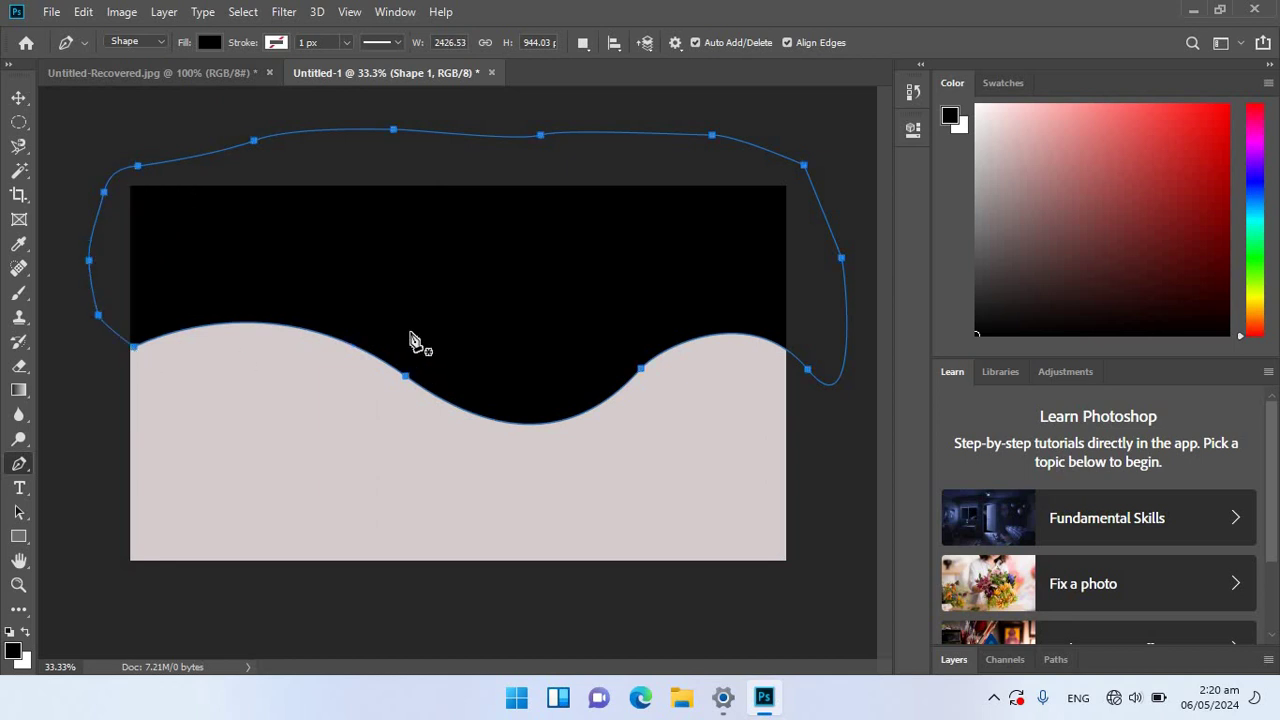
Fill the wave shape with red and move it up the canvas.
{"action": "left_click", "coordinate": [210, 44]}
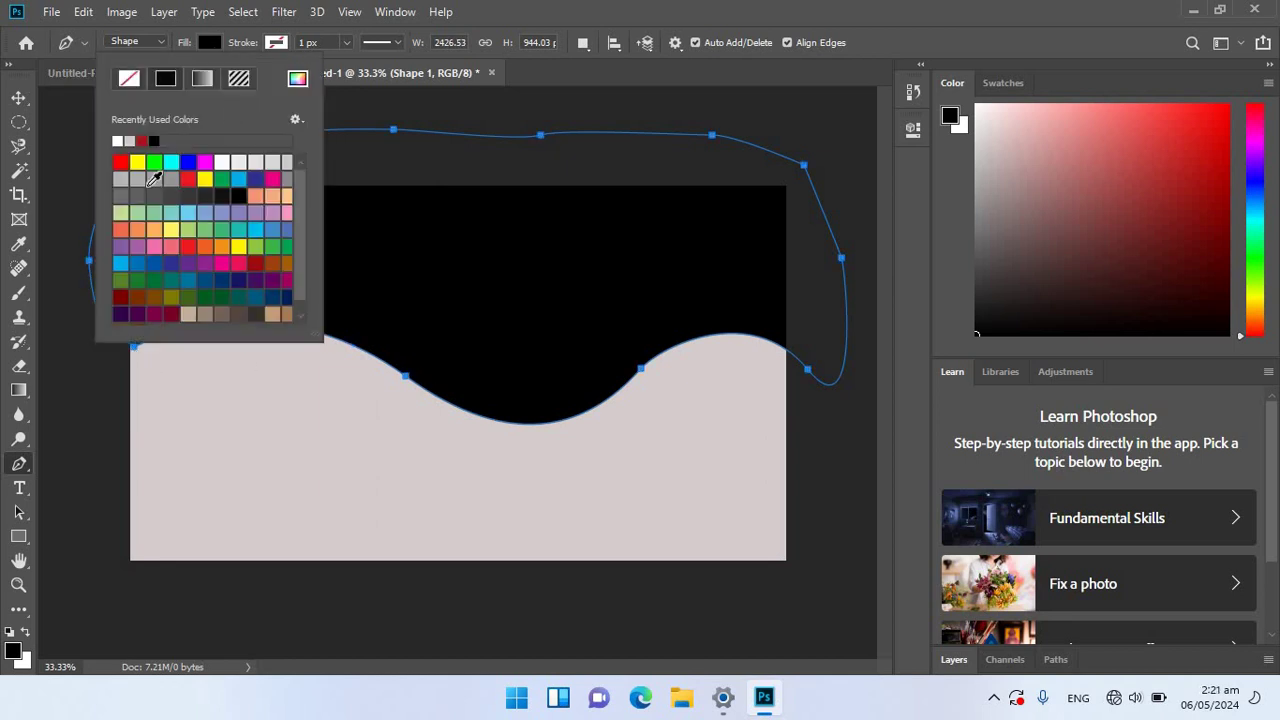
{"action": "left_click", "coordinate": [120, 162]}
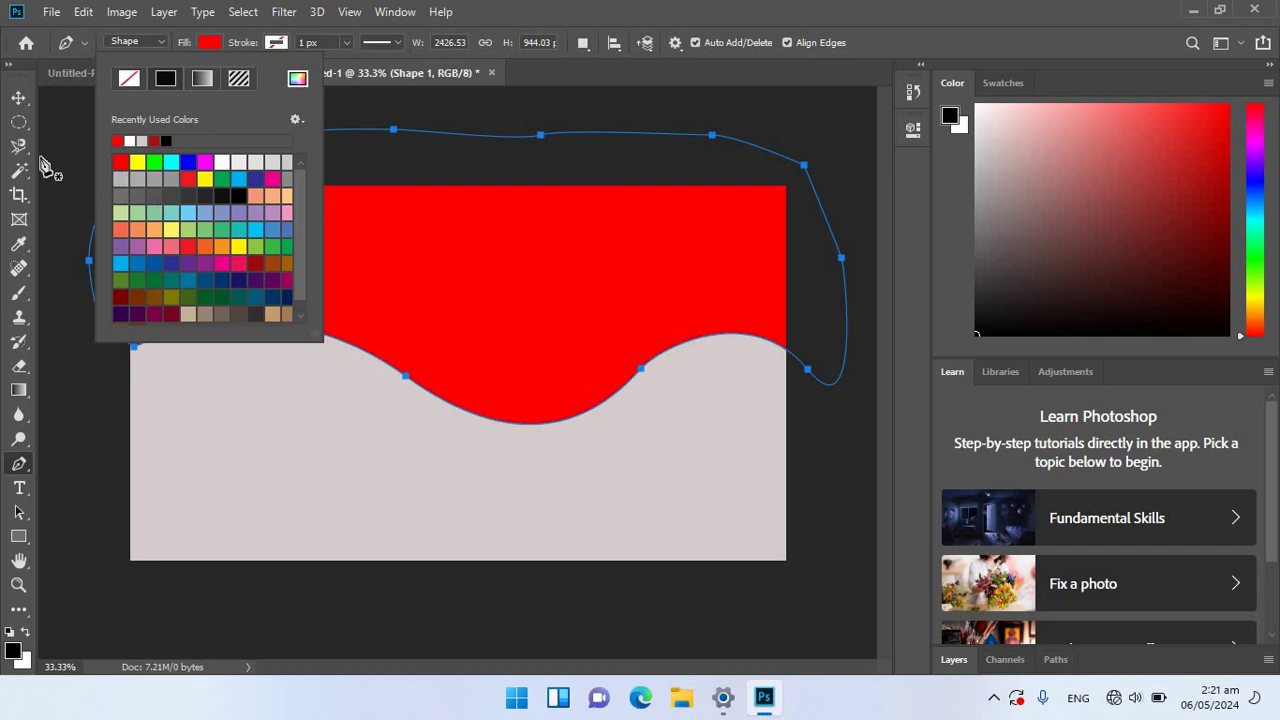
{"action": "left_click", "coordinate": [19, 97]}
{"action": "left_click_drag", "start_coordinate": [547, 226], "coordinate": [504, 289]}
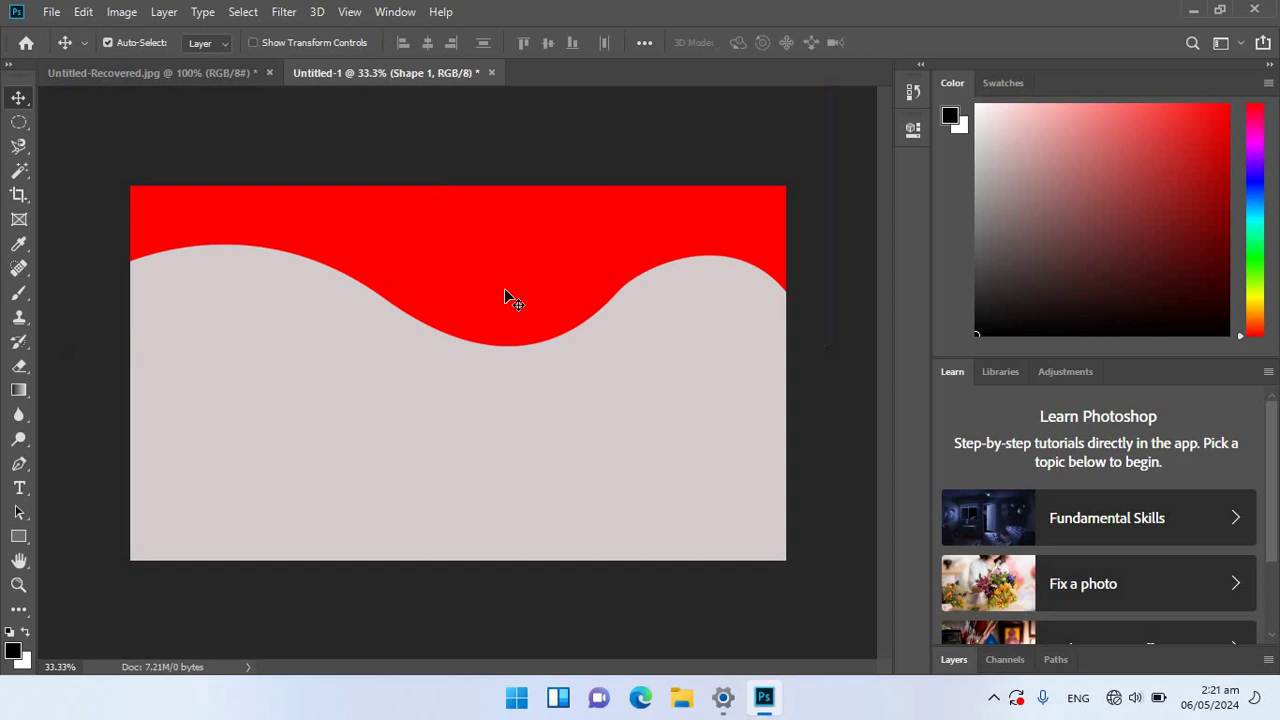
Add a text box on the grey area reading 'Navigator IT Kamber'.
{"action": "left_click", "coordinate": [19, 463]}
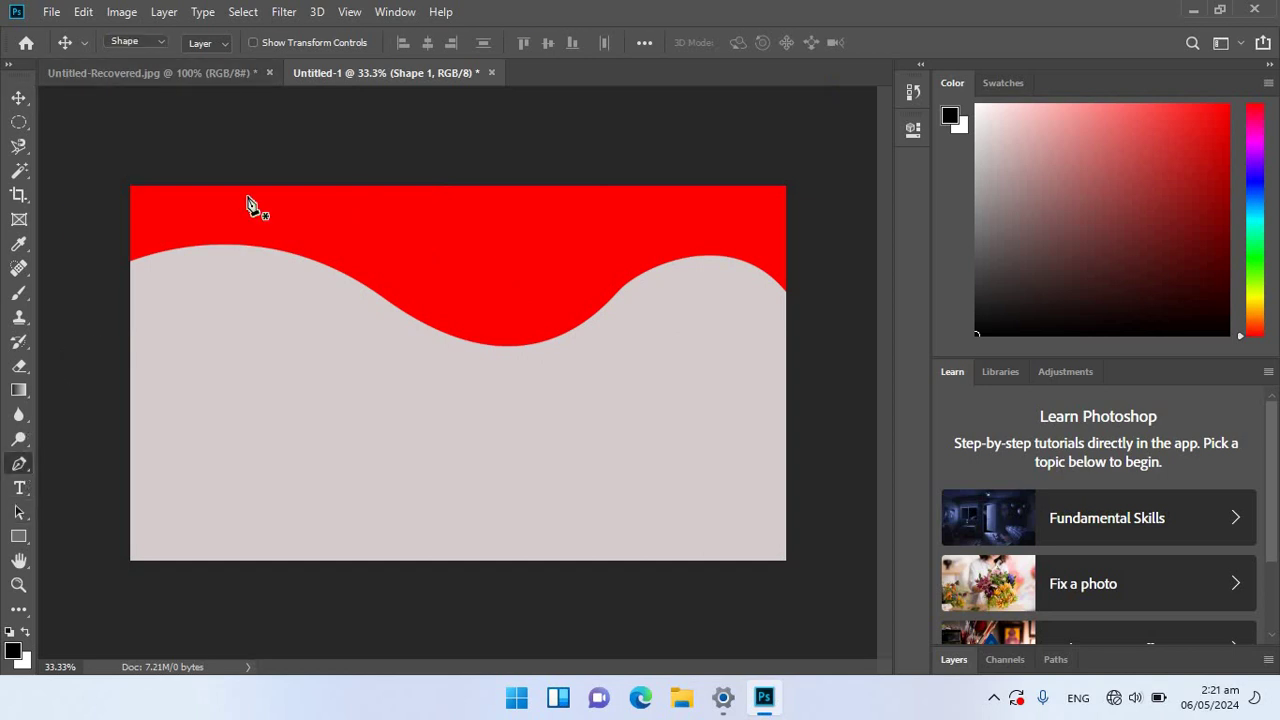
{"action": "left_click", "coordinate": [18, 97]}
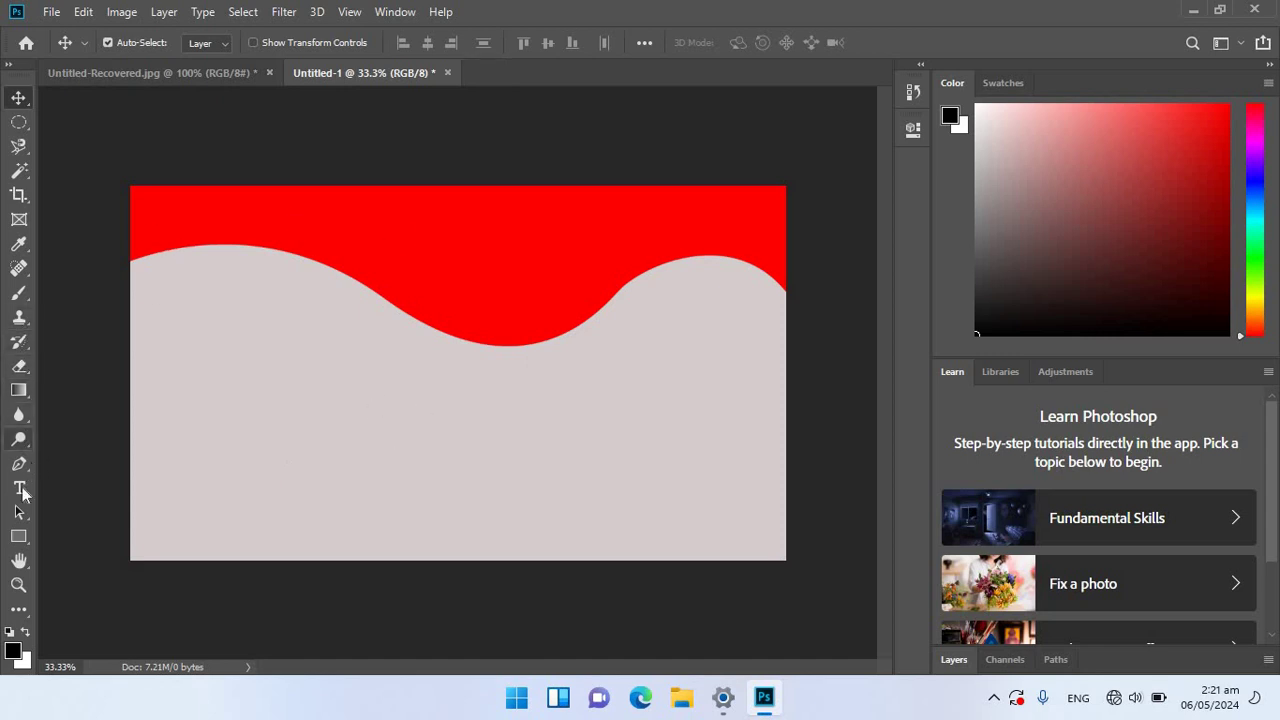
{"action": "left_click", "coordinate": [326, 437]}
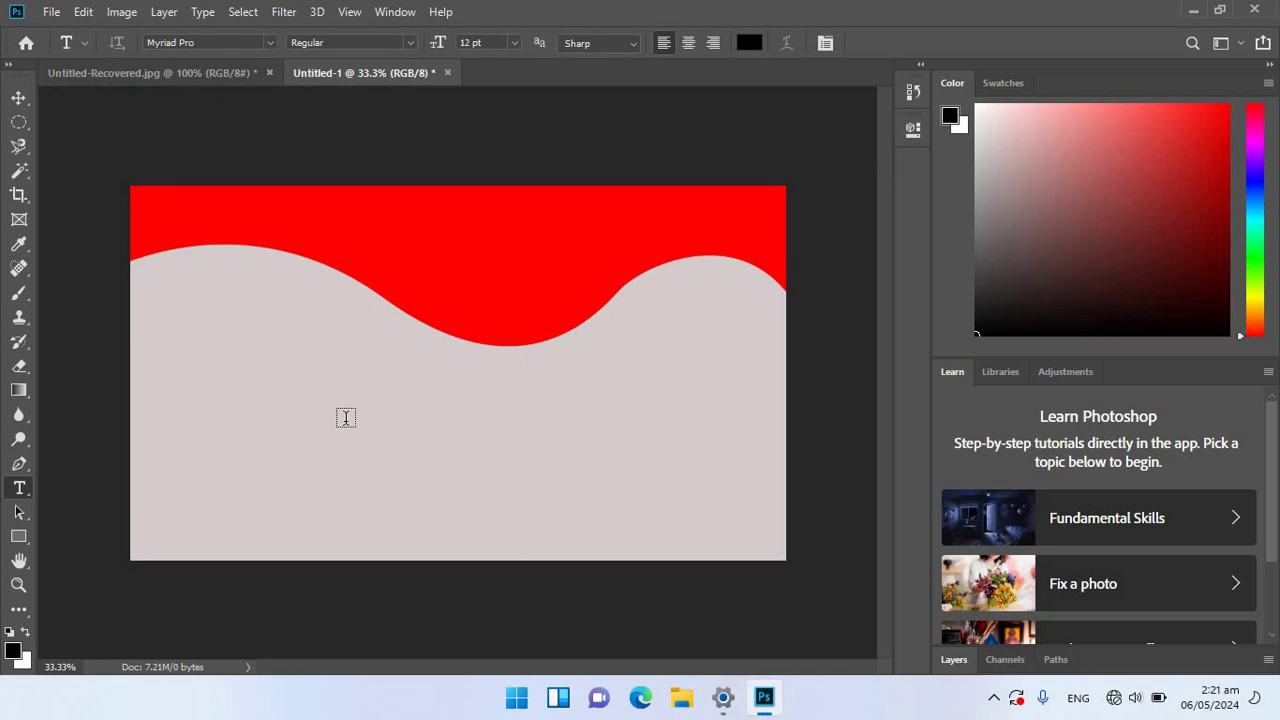
{"action": "left_click", "coordinate": [308, 411]}
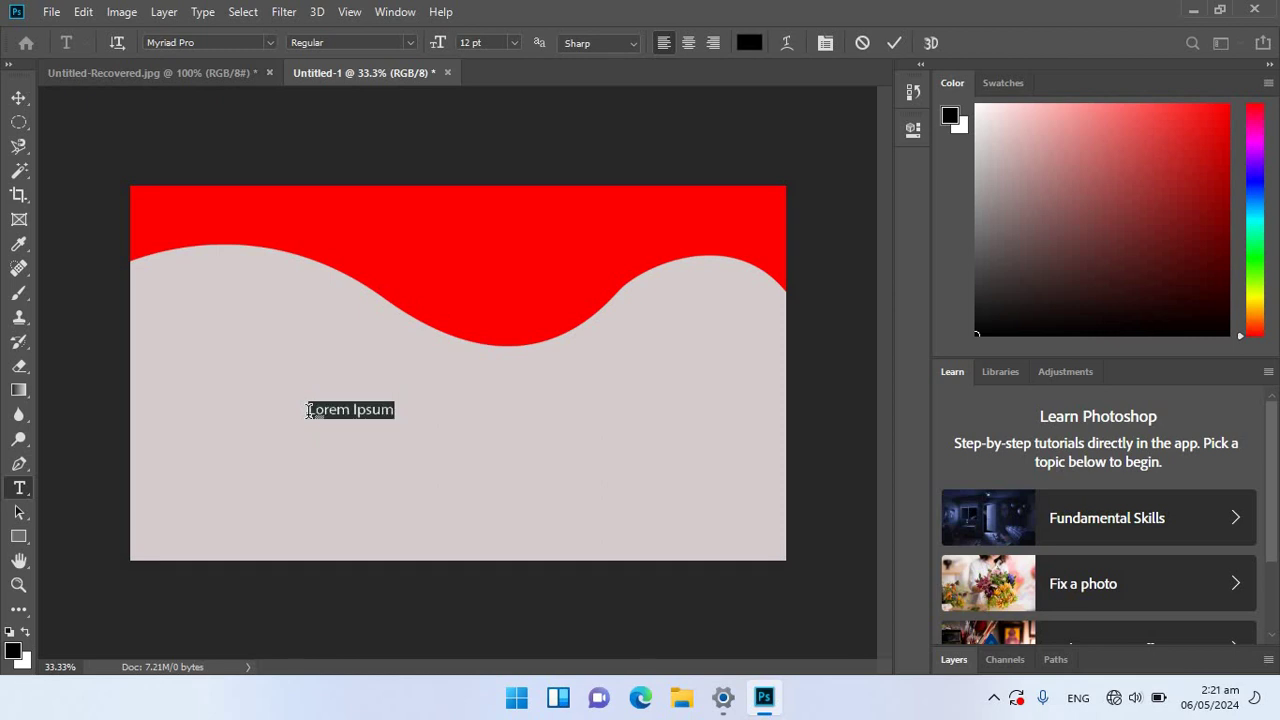
{"action": "key", "text": "BackSpace"}
{"action": "type", "text": "Nav"}
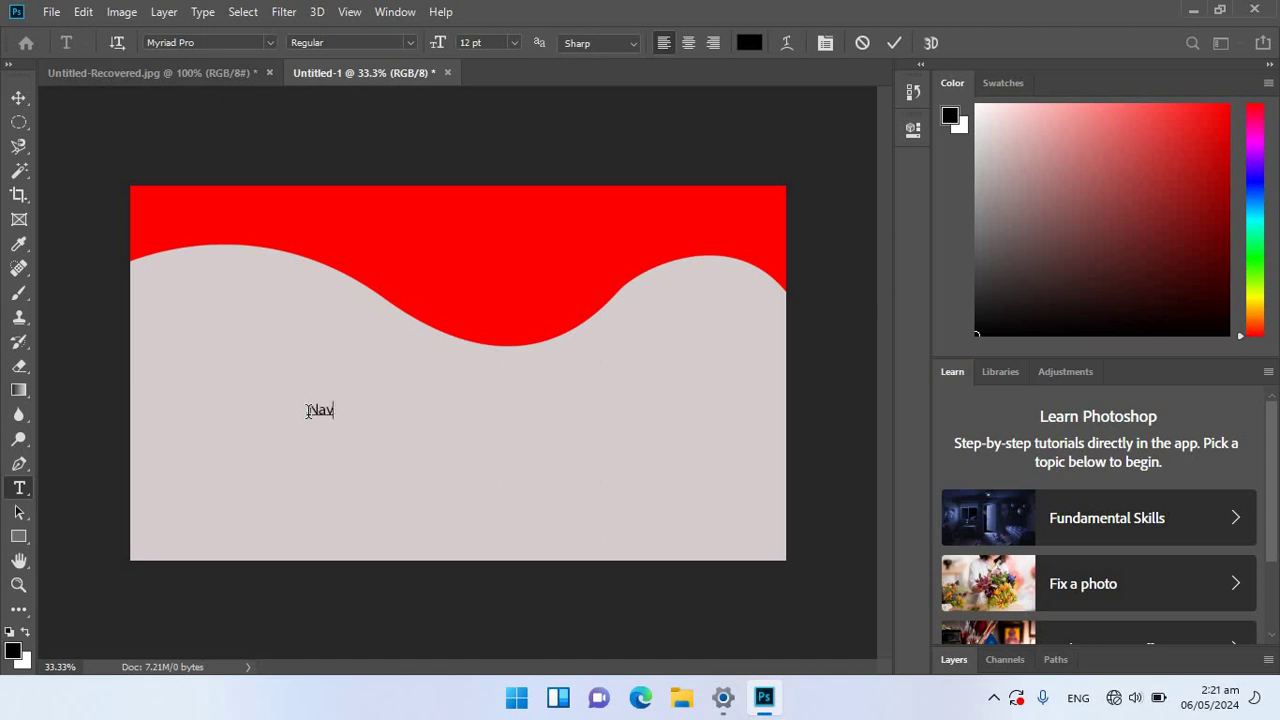
{"action": "type", "text": "igator IT Ka"}
{"action": "type", "text": "mber"}
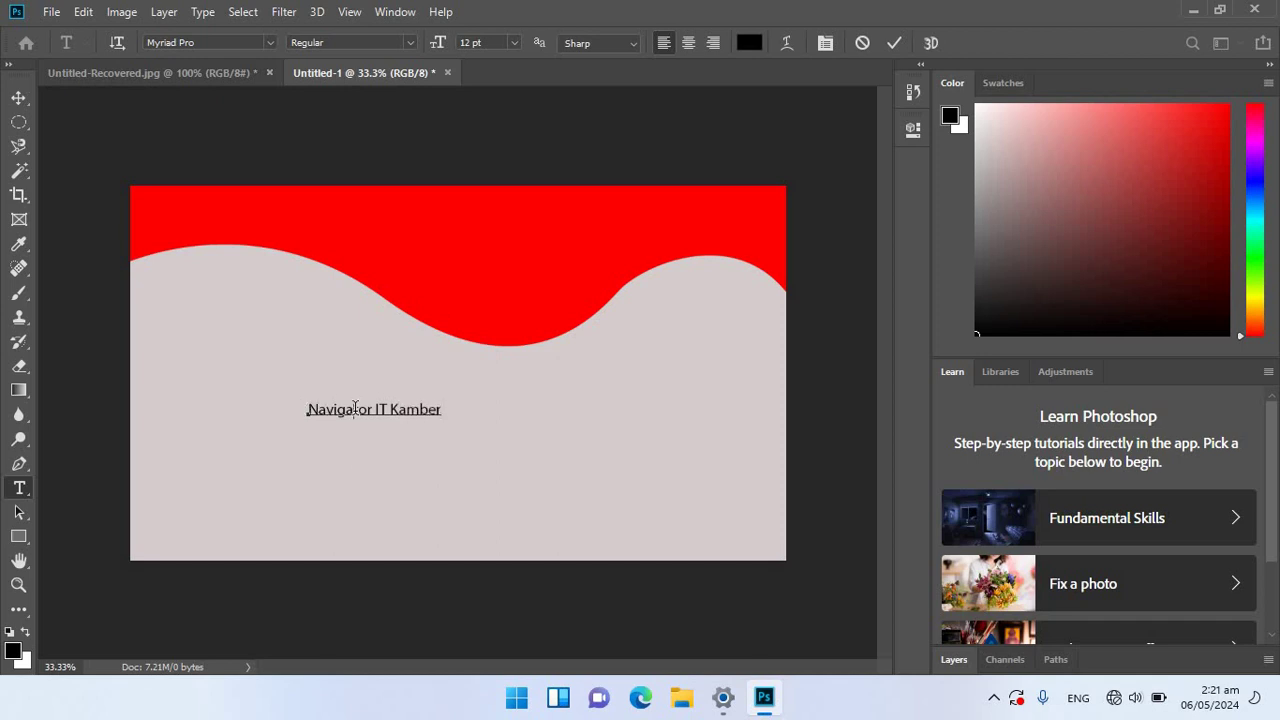
Select the title line and raise its font size to 48 pt.
{"action": "triple_click", "coordinate": [355, 409]}
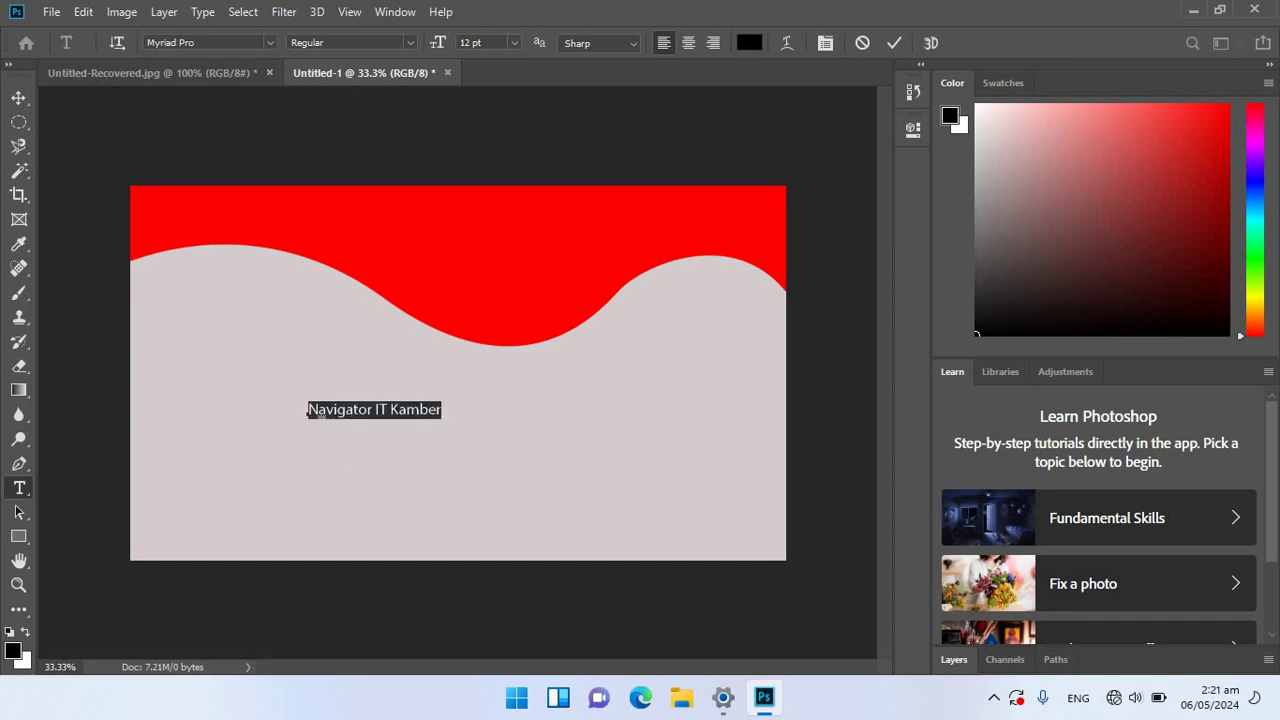
{"action": "scroll", "coordinate": [465, 42], "scroll_direction": "up", "scroll_amount": 1}
{"action": "scroll", "coordinate": [465, 42], "scroll_direction": "up", "scroll_amount": 1}
{"action": "scroll", "coordinate": [465, 42], "scroll_direction": "up", "scroll_amount": 2}
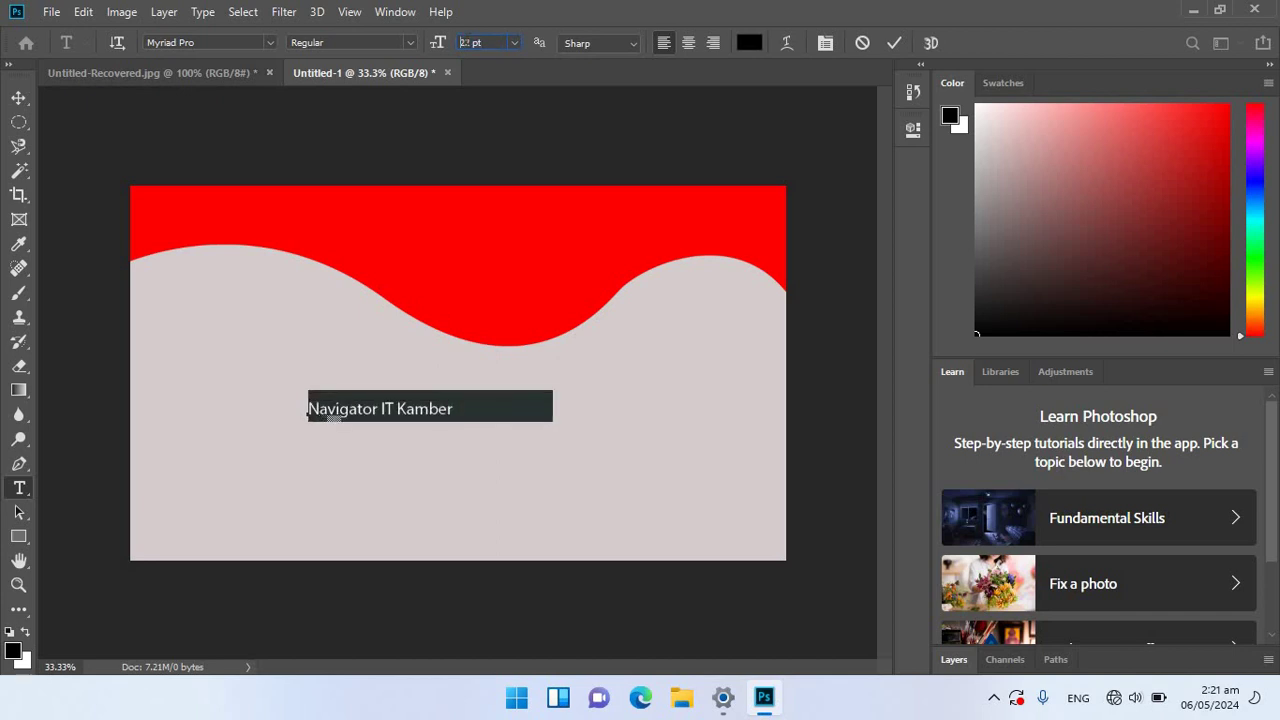
{"action": "scroll", "coordinate": [465, 42], "scroll_direction": "up", "scroll_amount": 1}
{"action": "scroll", "coordinate": [463, 42], "scroll_direction": "up", "scroll_amount": 1}
{"action": "scroll", "coordinate": [463, 42], "scroll_direction": "up", "scroll_amount": 3}
{"action": "scroll", "coordinate": [463, 42], "scroll_direction": "up", "scroll_amount": 1}
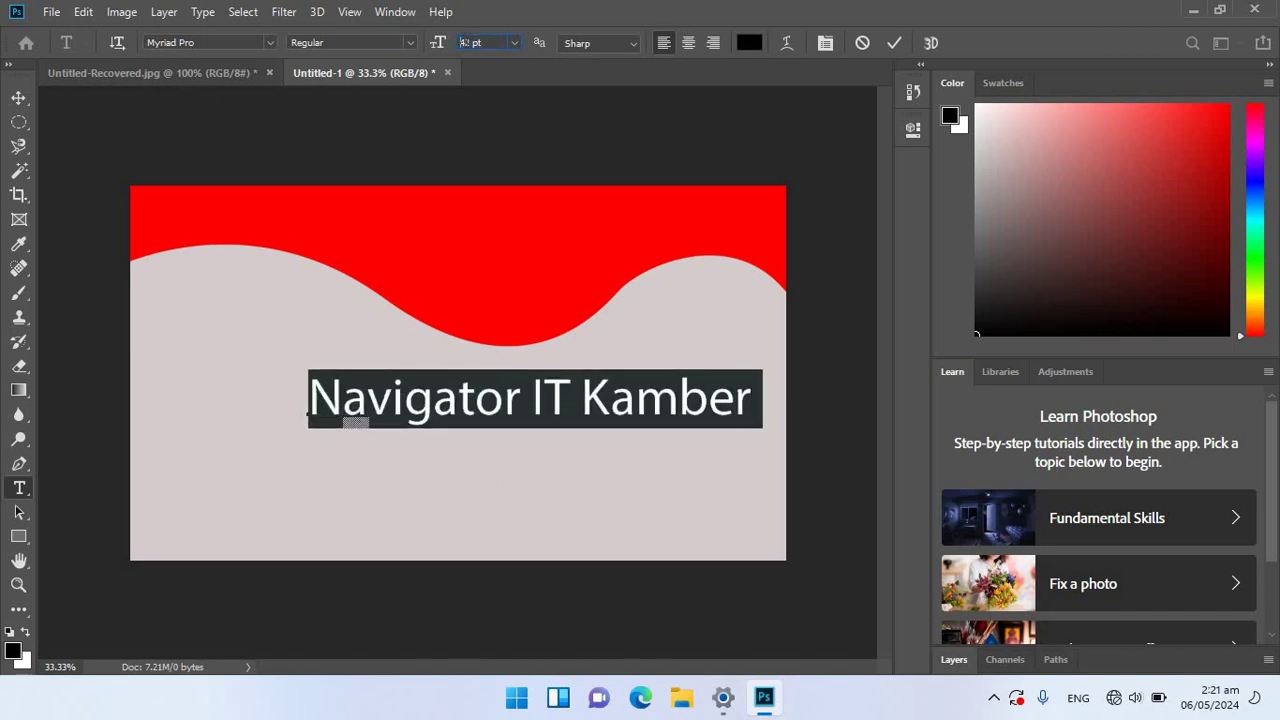
{"action": "scroll", "coordinate": [463, 42], "scroll_direction": "up", "scroll_amount": 2}
{"action": "scroll", "coordinate": [463, 42], "scroll_direction": "up", "scroll_amount": 1}
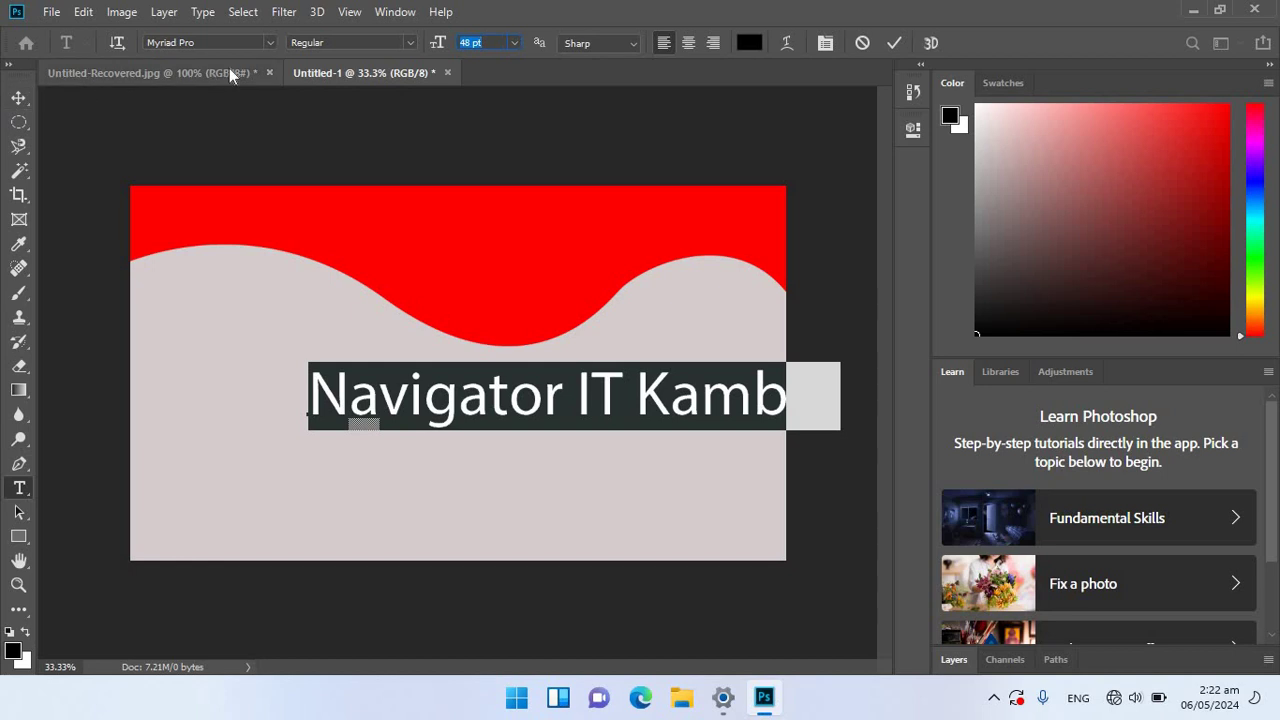
{"action": "left_click", "coordinate": [409, 42]}
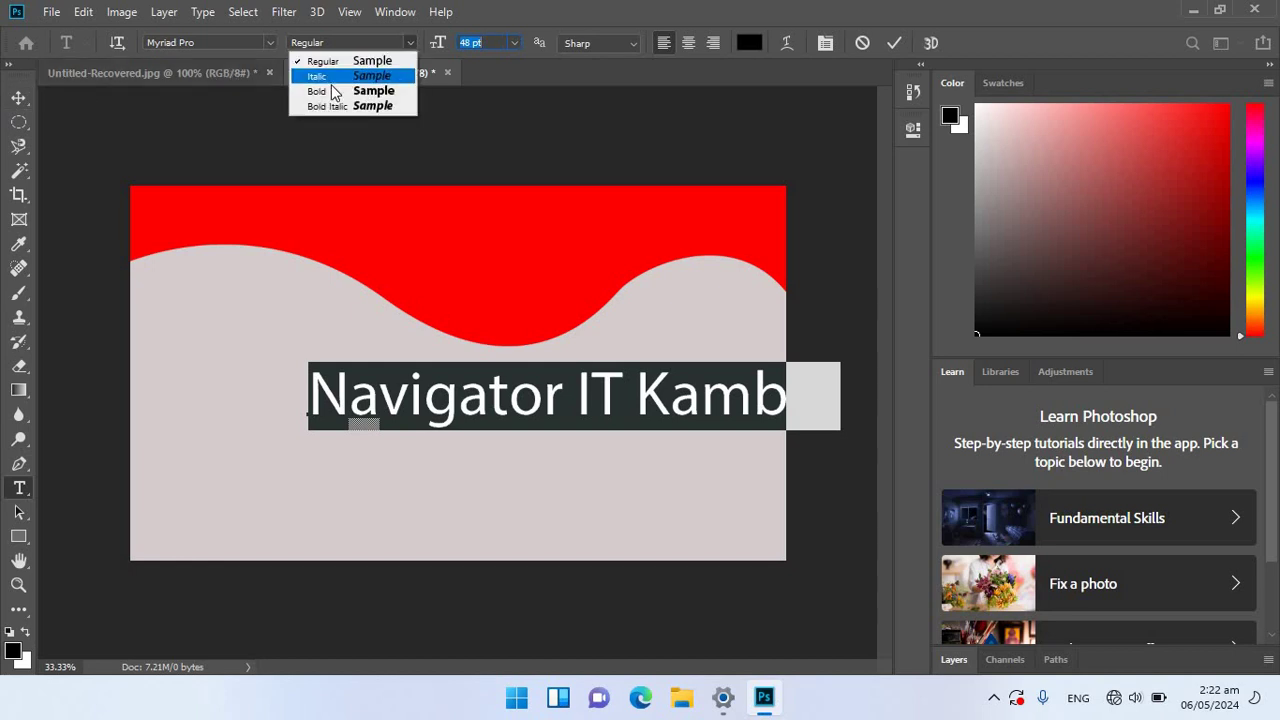
Try the Niagara Engraved, Bauhaus 93 and Algerian fonts on the title.
{"action": "key", "text": "Escape"}
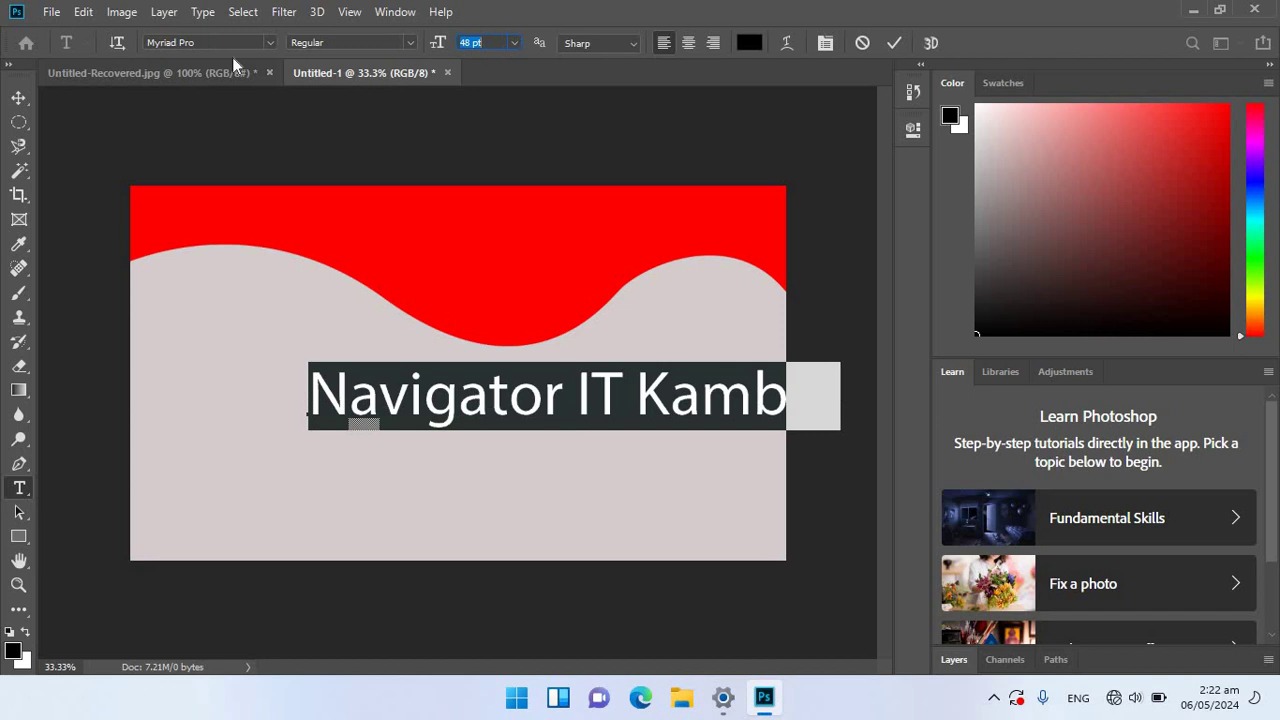
{"action": "left_click", "coordinate": [270, 42]}
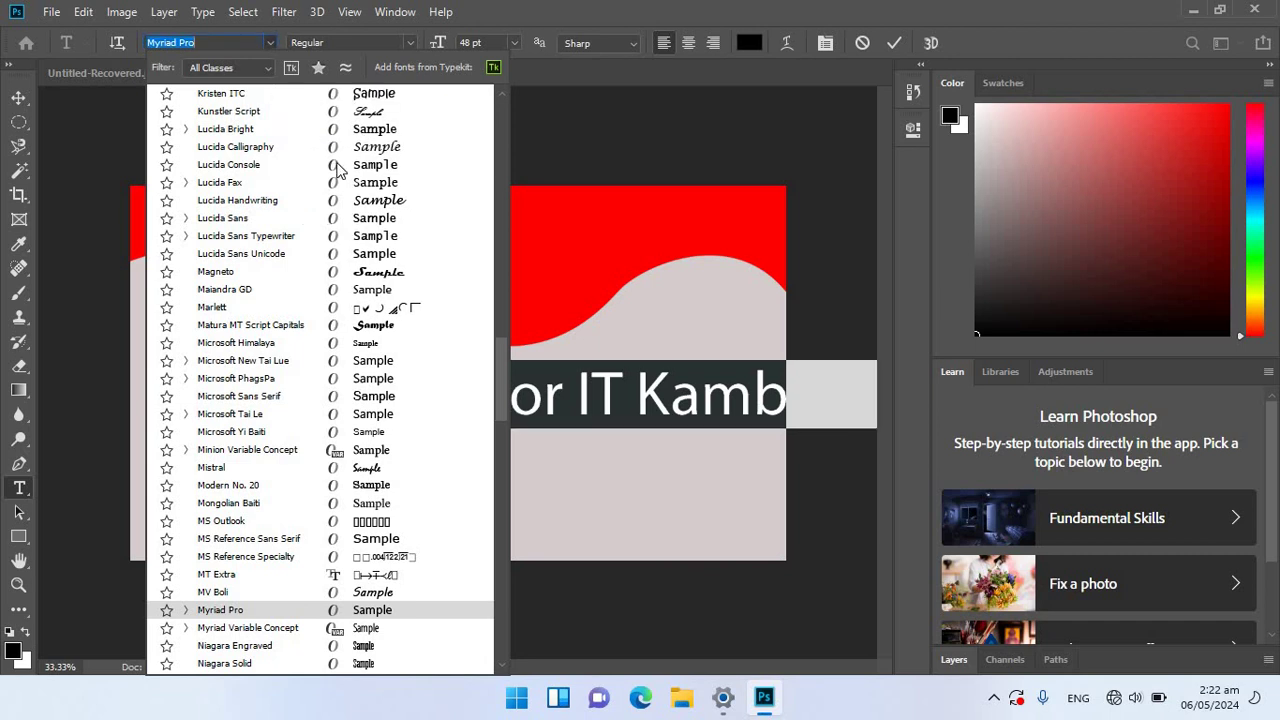
{"action": "left_click", "coordinate": [373, 645]}
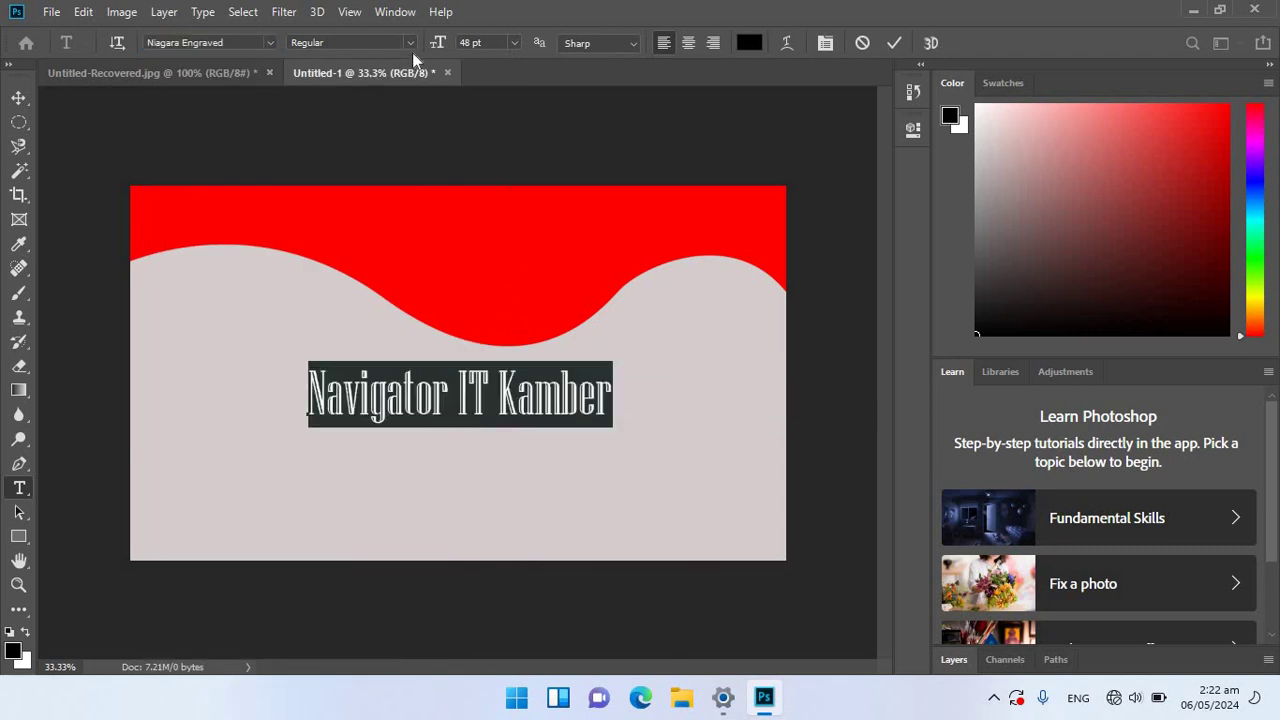
{"action": "left_click", "coordinate": [270, 42]}
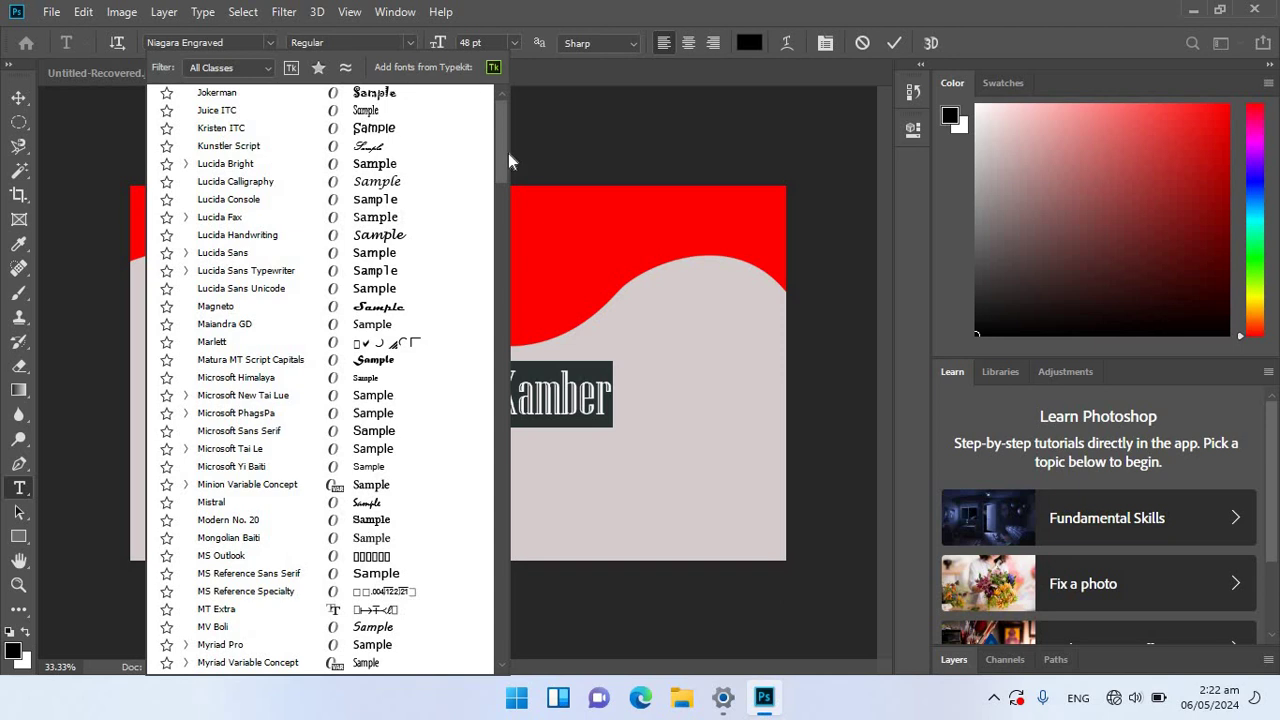
{"action": "scroll", "coordinate": [238, 346], "scroll_direction": "up", "scroll_amount": 20}
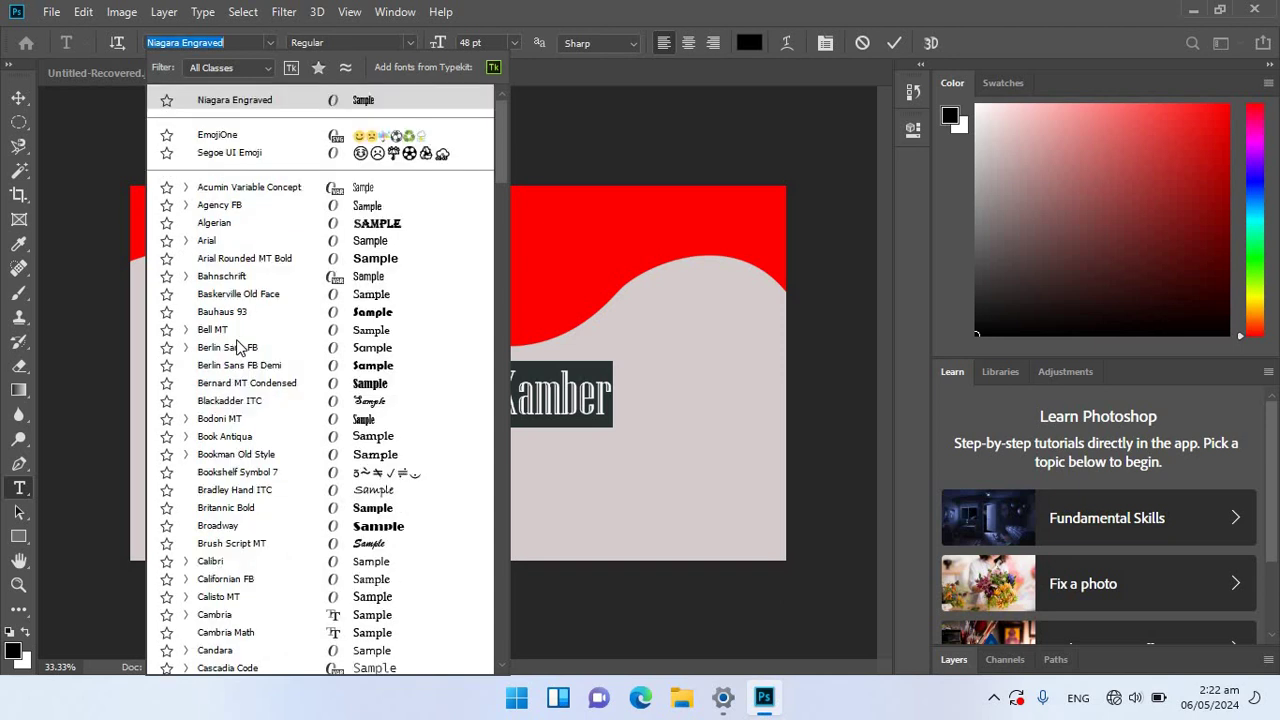
{"action": "left_click", "coordinate": [372, 314]}
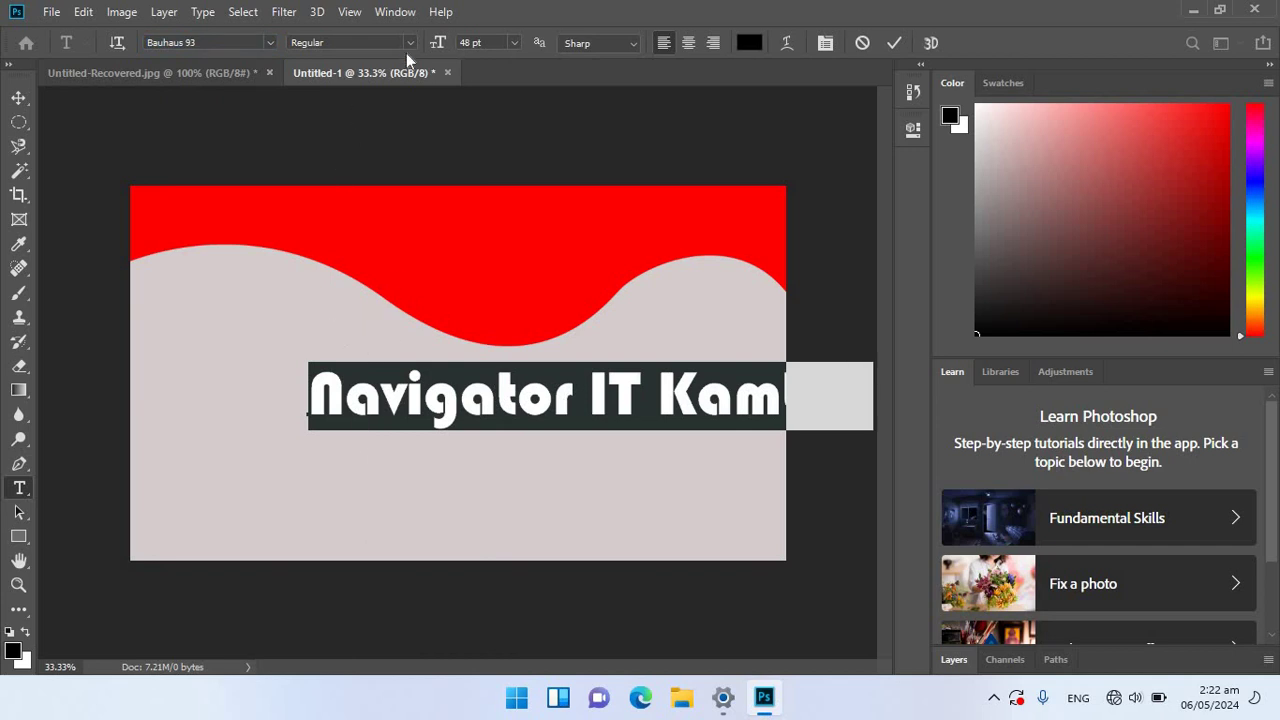
{"action": "left_click", "coordinate": [269, 43]}
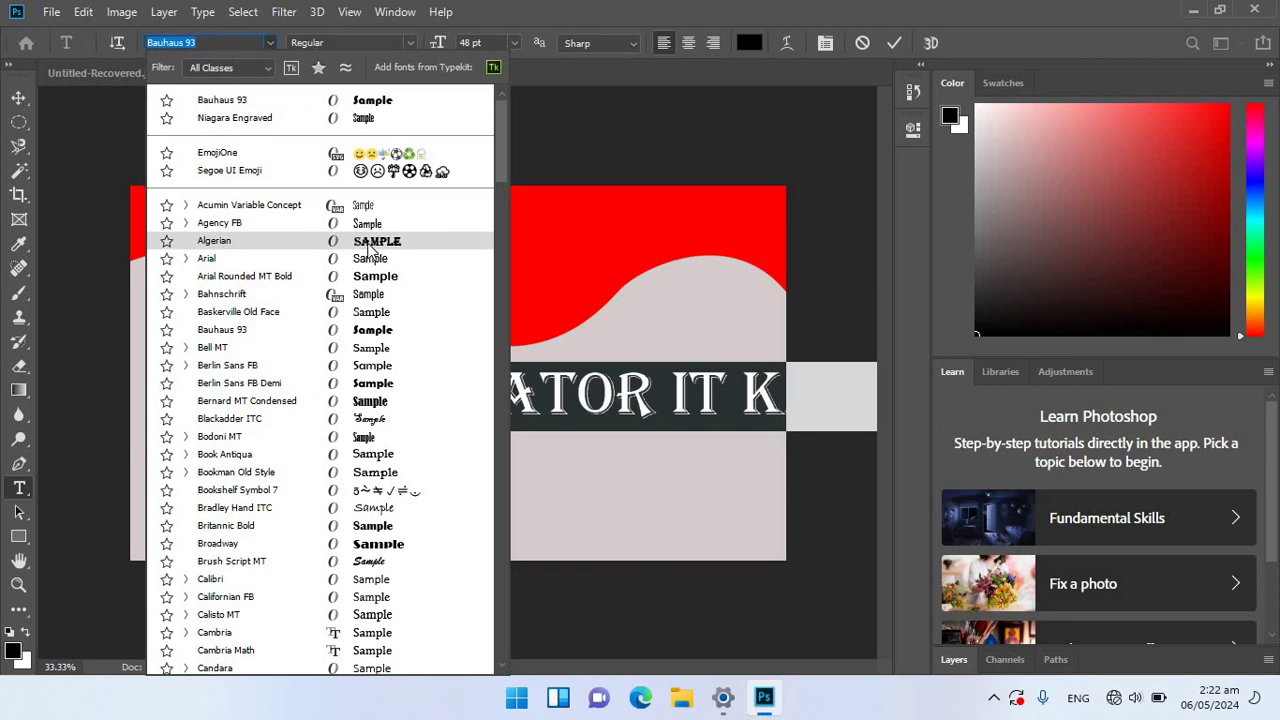
{"action": "left_click", "coordinate": [370, 245]}
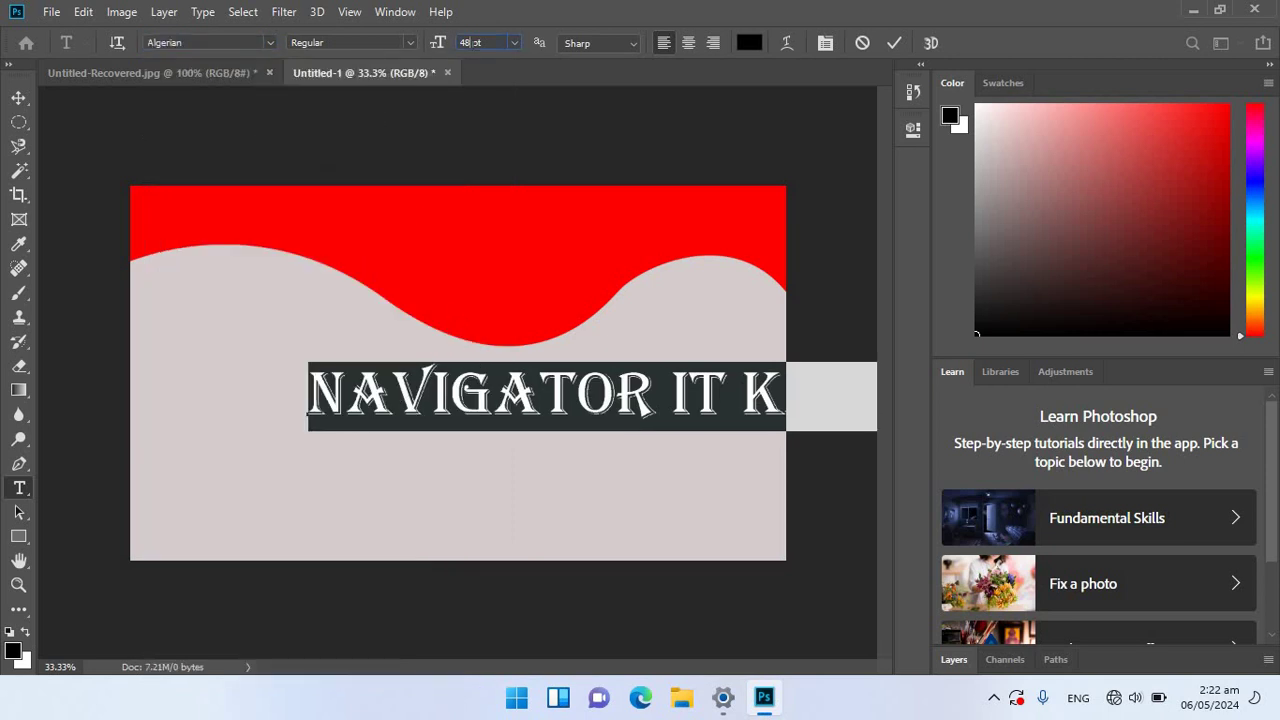
{"action": "scroll", "coordinate": [475, 43], "scroll_direction": "down", "scroll_amount": 2}
{"action": "scroll", "coordinate": [475, 43], "scroll_direction": "down", "scroll_amount": 2}
{"action": "scroll", "coordinate": [475, 43], "scroll_direction": "down", "scroll_amount": 2}
{"action": "scroll", "coordinate": [475, 43], "scroll_direction": "down", "scroll_amount": 2}
Set the title in Arial Black at 34 pt.
{"action": "left_click", "coordinate": [164, 42]}
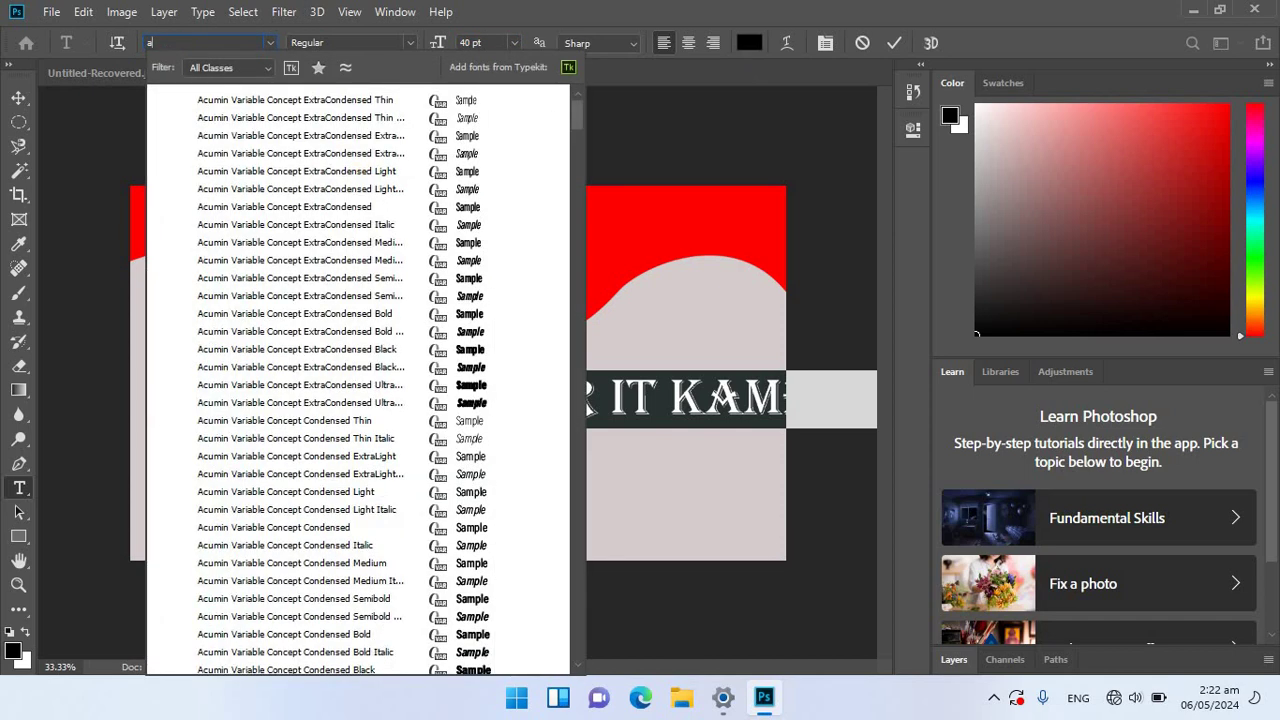
{"action": "type", "text": "ri"}
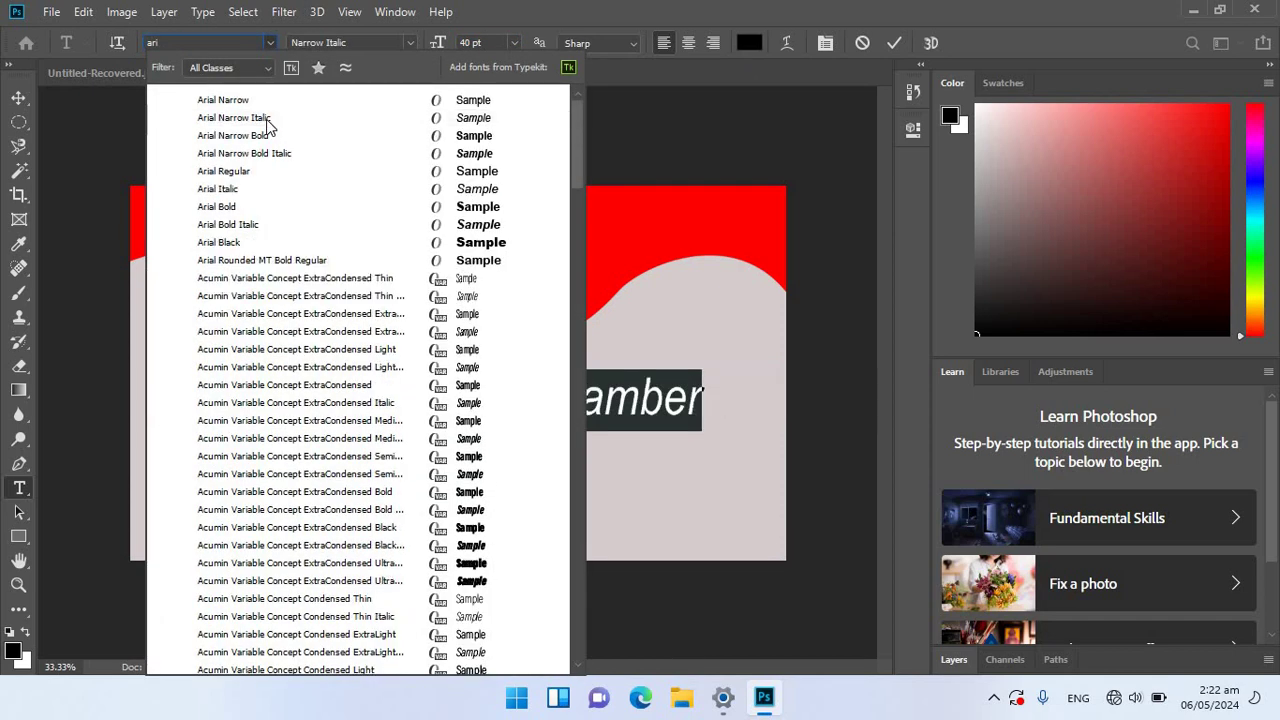
{"action": "left_click", "coordinate": [256, 242]}
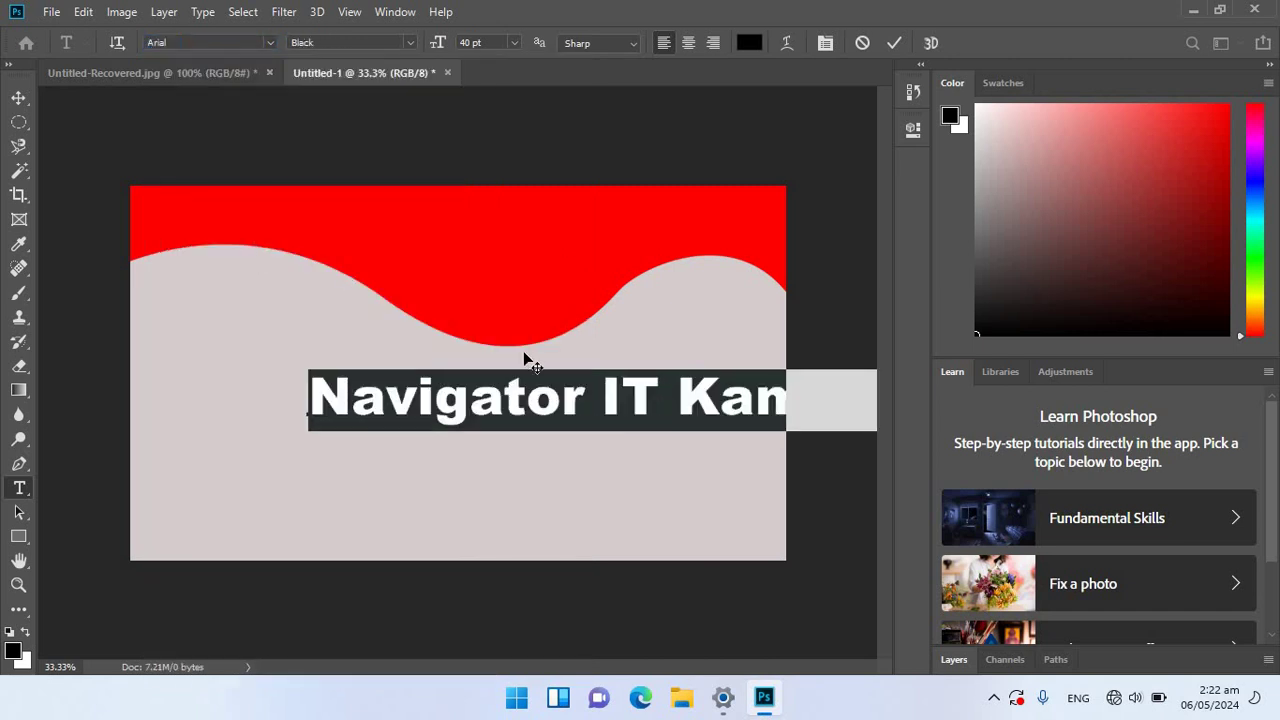
{"action": "scroll", "coordinate": [475, 43], "scroll_direction": "down", "scroll_amount": 3}
{"action": "scroll", "coordinate": [471, 40], "scroll_direction": "down", "scroll_amount": 2}
{"action": "scroll", "coordinate": [471, 40], "scroll_direction": "down", "scroll_amount": 1}
{"action": "left_click", "coordinate": [28, 97]}
Move the title up into the red area and colour it white.
{"action": "mouse_move", "coordinate": [508, 400]}
{"action": "left_mouse_down"}
{"action": "mouse_move", "coordinate": [380, 222]}
{"action": "mouse_move", "coordinate": [381, 197]}
{"action": "left_mouse_up"}
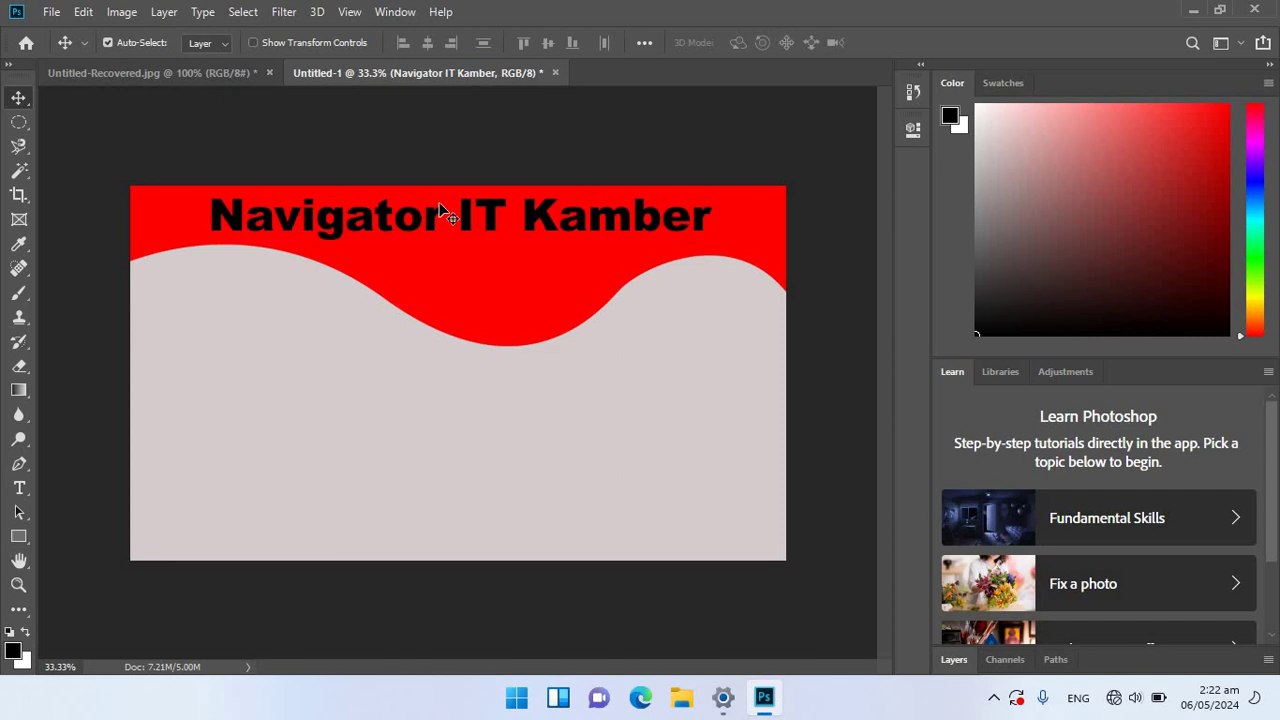
{"action": "double_click", "coordinate": [437, 202]}
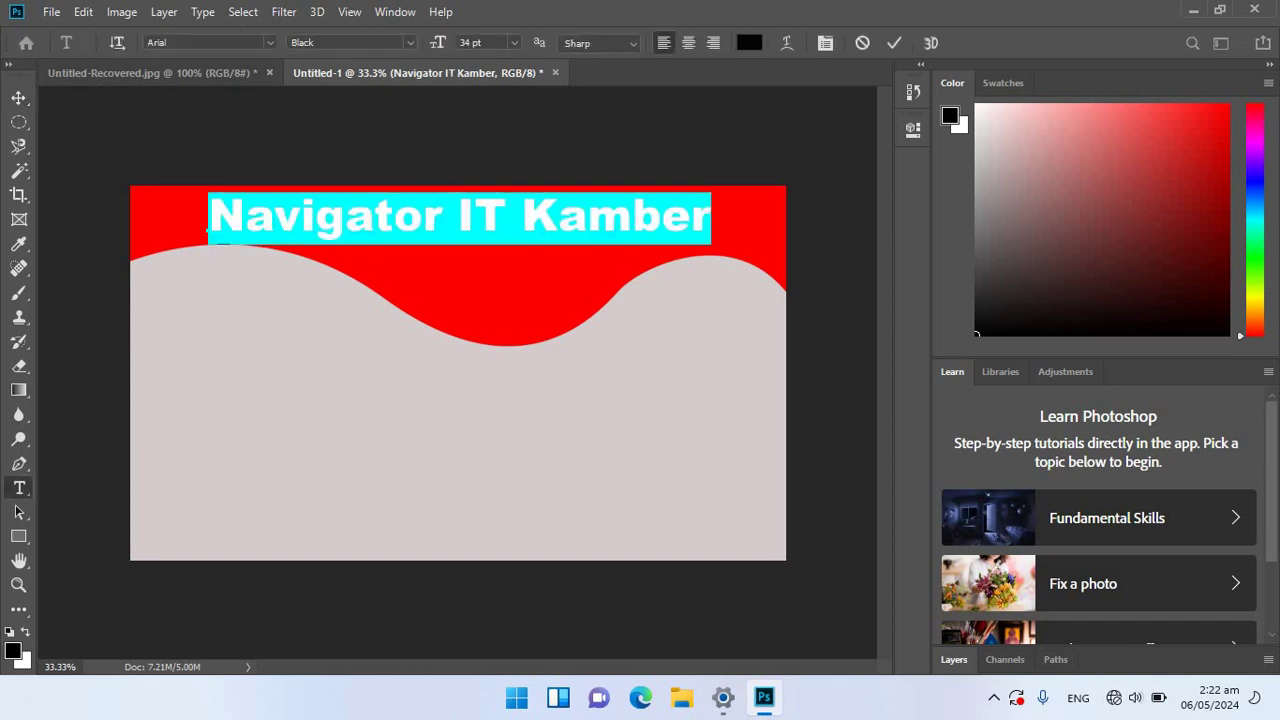
{"action": "scroll", "coordinate": [470, 42], "scroll_direction": "up", "scroll_amount": 1}
{"action": "scroll", "coordinate": [470, 42], "scroll_direction": "up", "scroll_amount": 1}
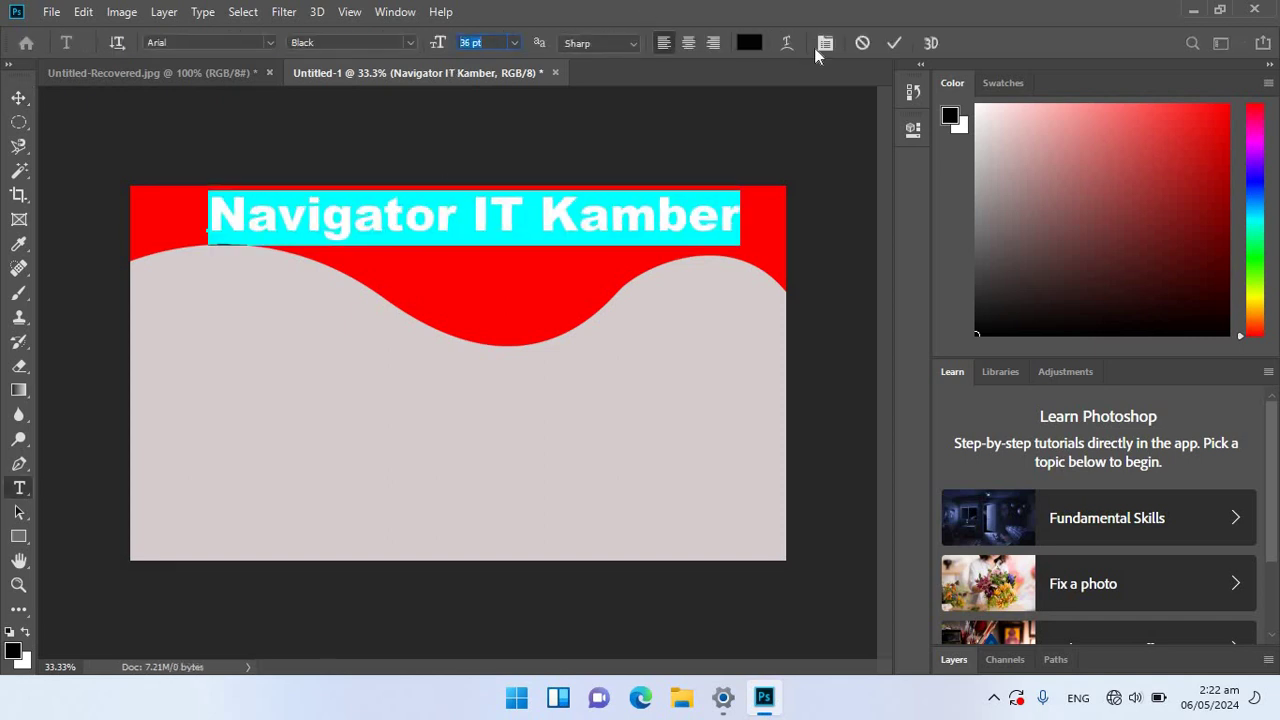
{"action": "left_click", "coordinate": [750, 45]}
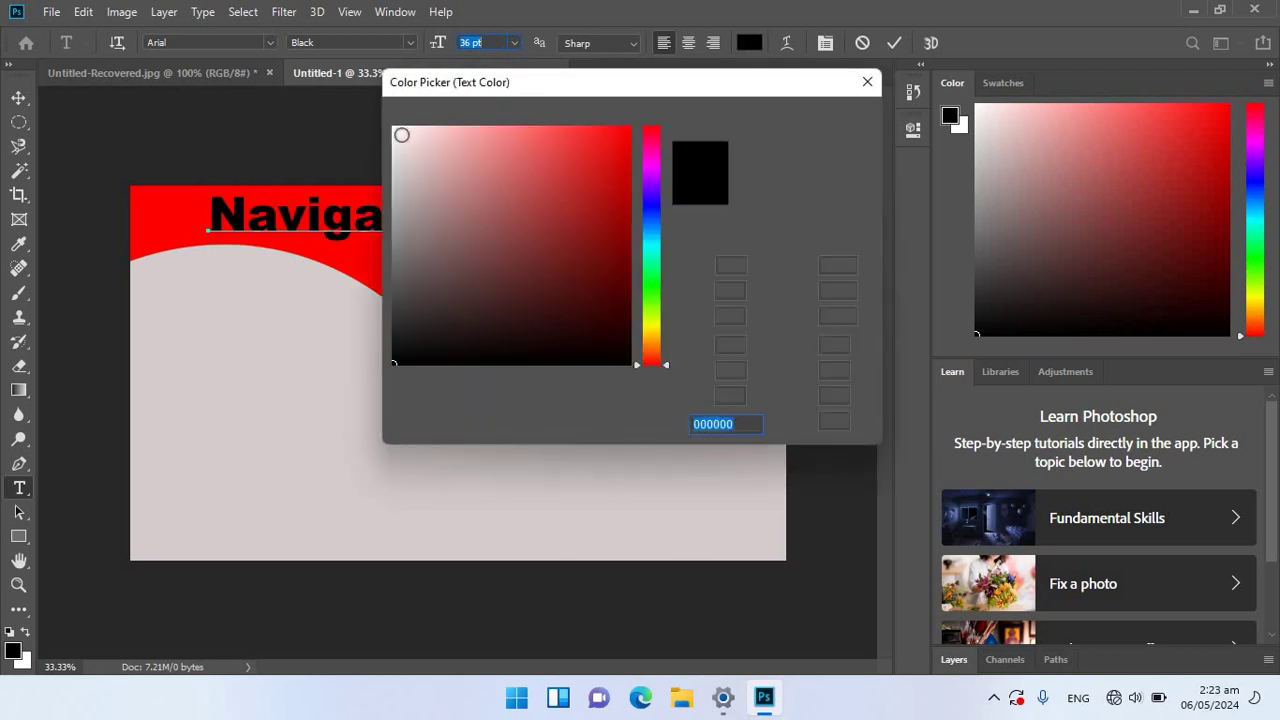
{"action": "left_click", "coordinate": [383, 118]}
{"action": "left_click", "coordinate": [840, 126]}
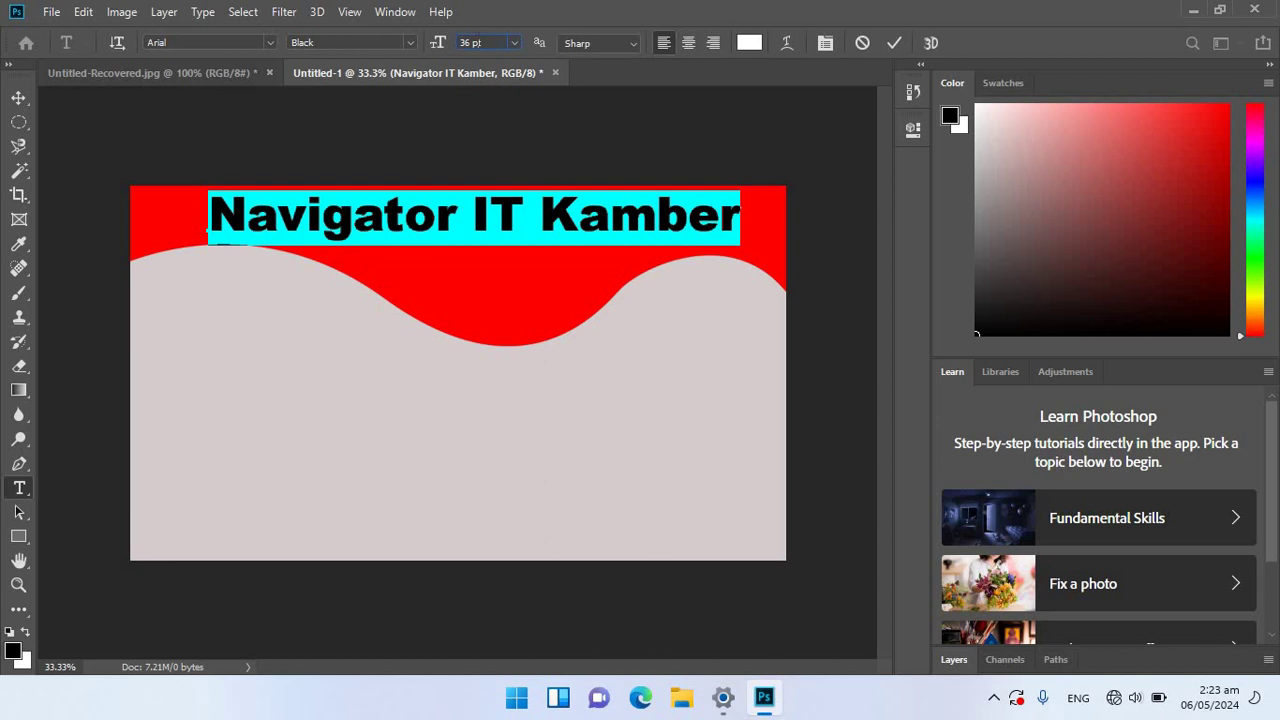
Enlarge the title to 39 pt and fine-tune its position across the banner top.
{"action": "key", "text": "Up"}
{"action": "key", "text": "Up"}
{"action": "key", "text": "Up"}
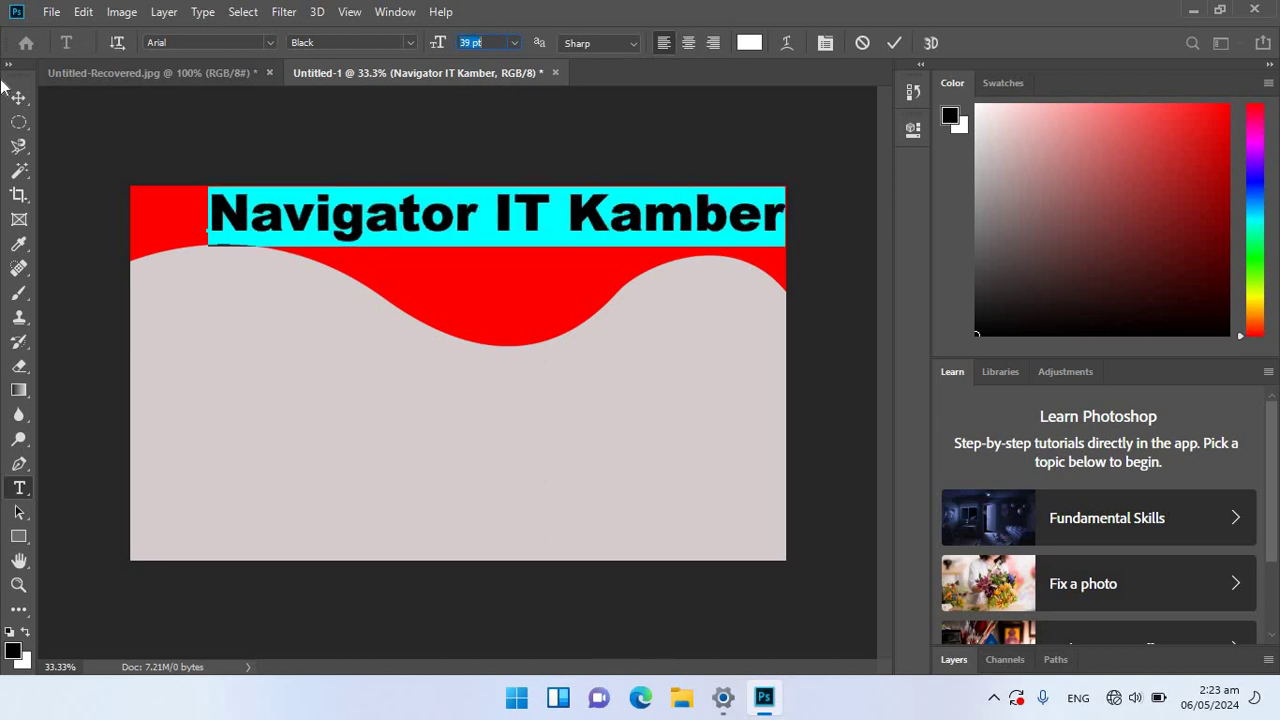
{"action": "left_click", "coordinate": [19, 97]}
{"action": "mouse_move", "coordinate": [456, 222]}
{"action": "left_mouse_down"}
{"action": "mouse_move", "coordinate": [418, 228]}
{"action": "mouse_move", "coordinate": [444, 229]}
{"action": "left_mouse_up"}
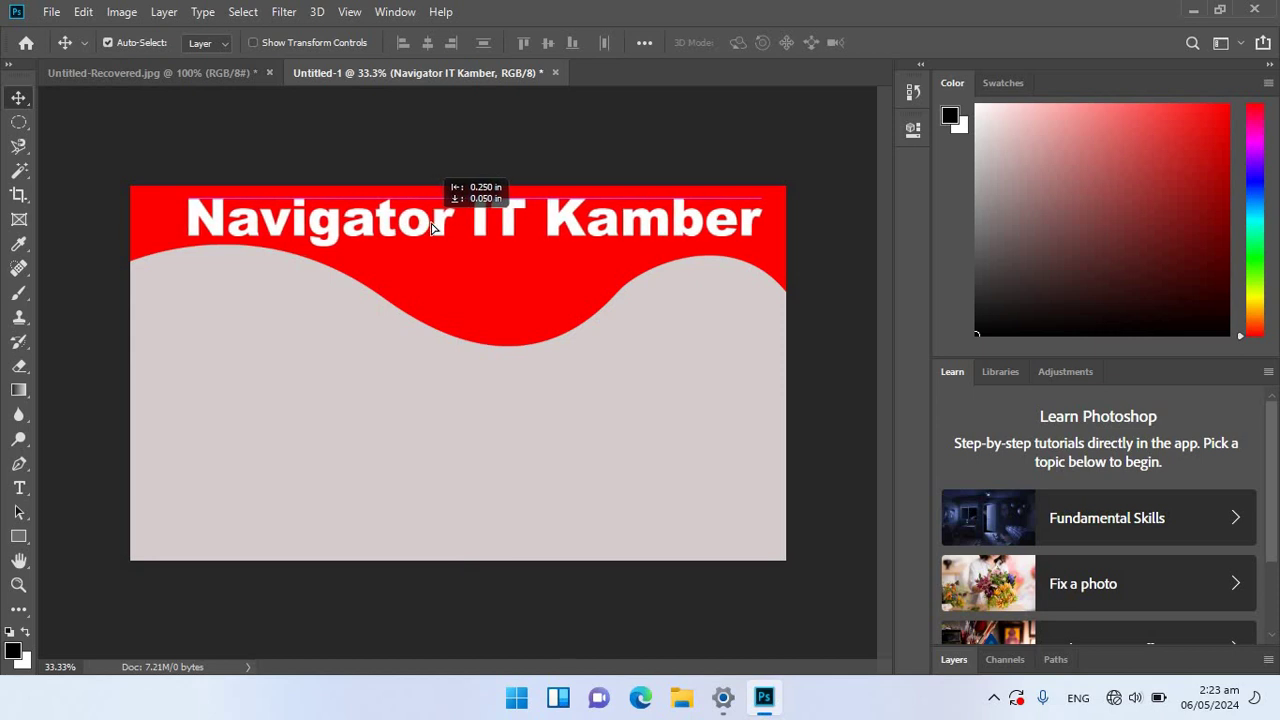
{"action": "left_click_drag", "start_coordinate": [444, 229], "coordinate": [440, 229]}
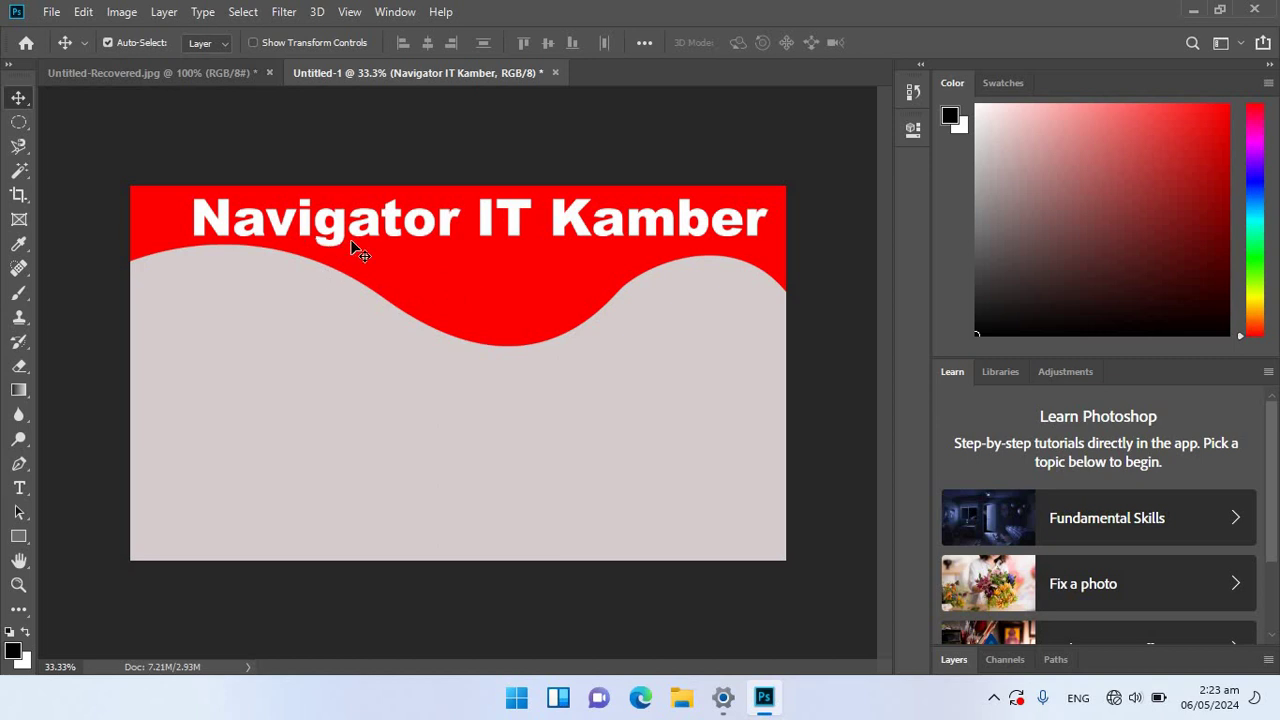
Duplicate the title lower down, retype it as 'New Batch' and move it onto the red wave.
{"action": "left_click_drag", "start_coordinate": [367, 321], "coordinate": [391, 352]}
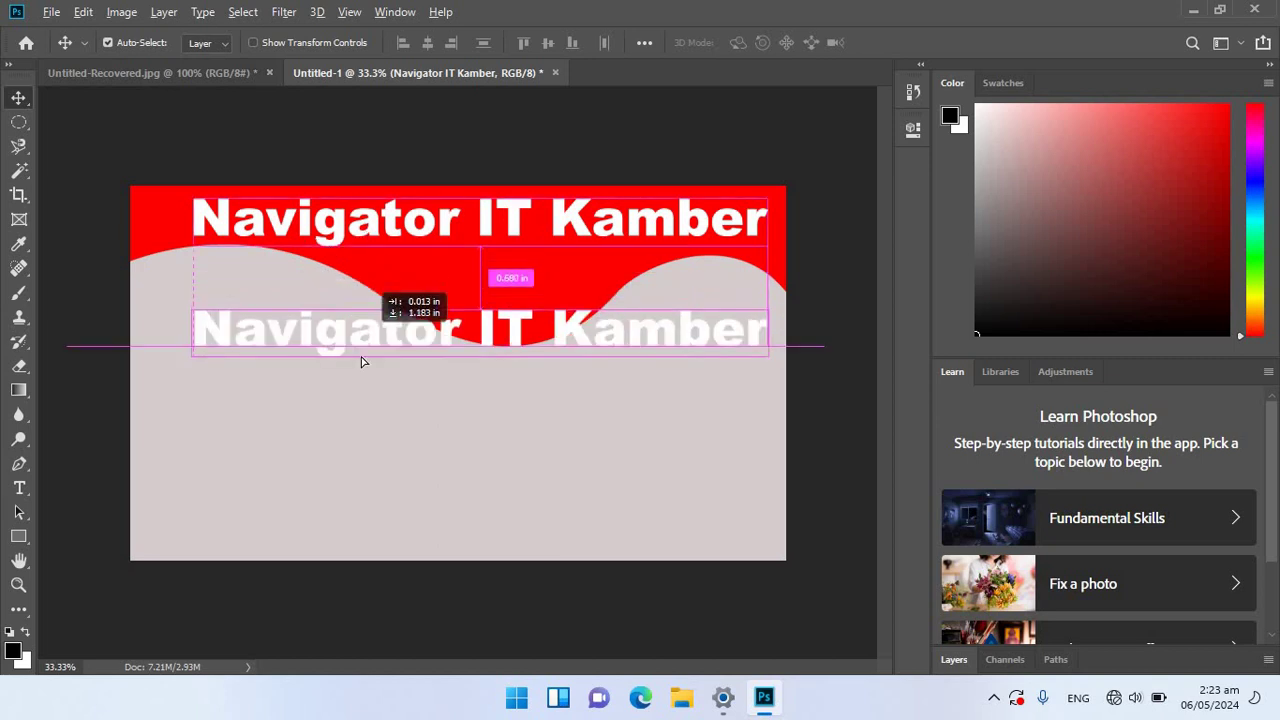
{"action": "double_click", "coordinate": [391, 352]}
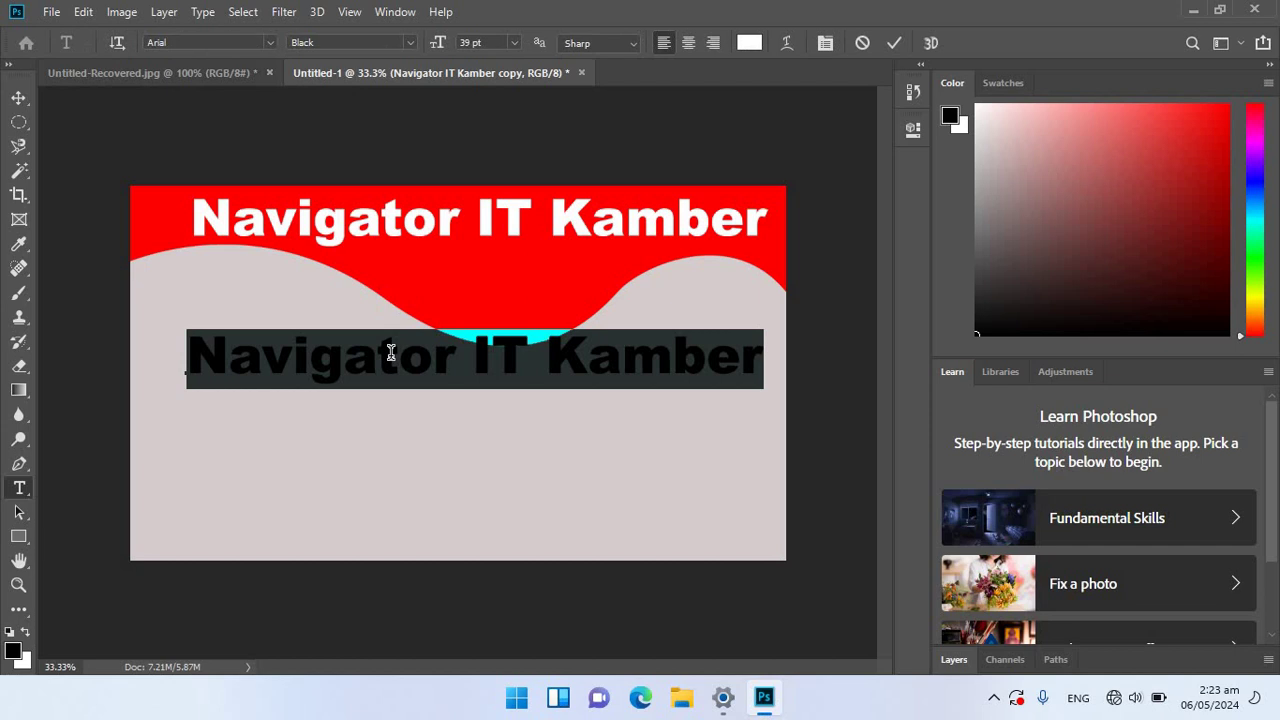
{"action": "type", "text": "New "}
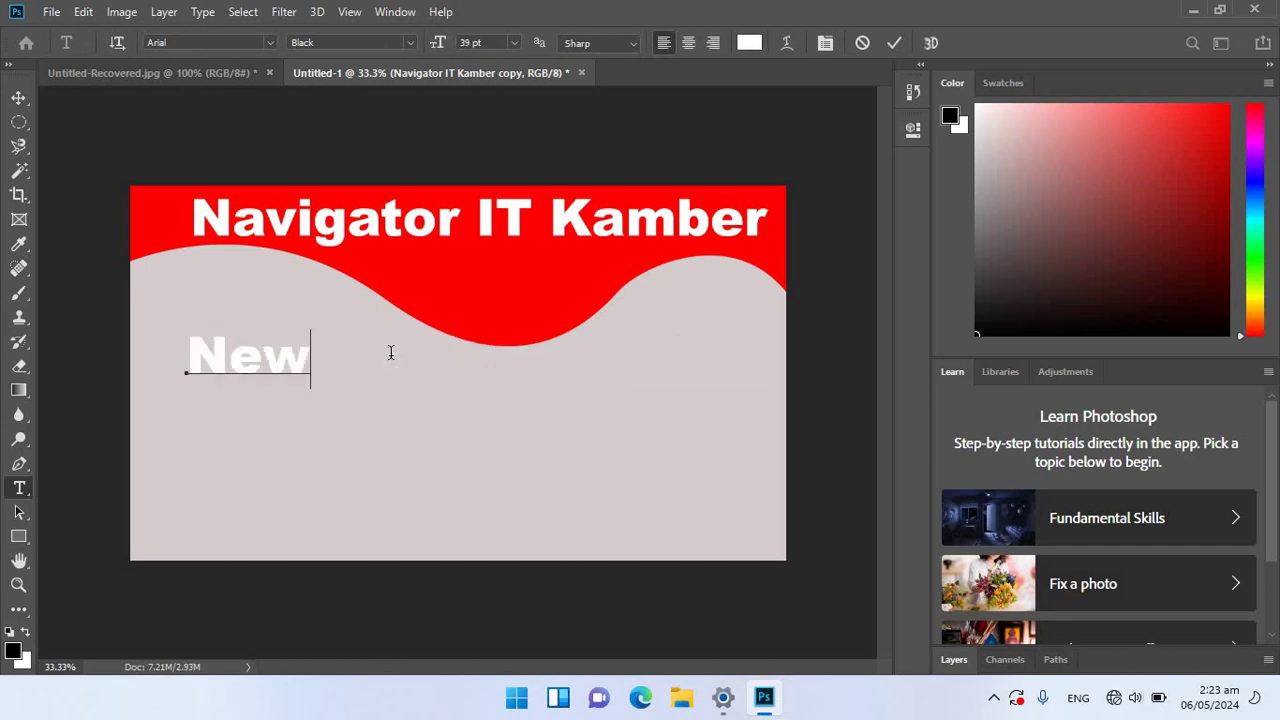
{"action": "type", "text": "Batch"}
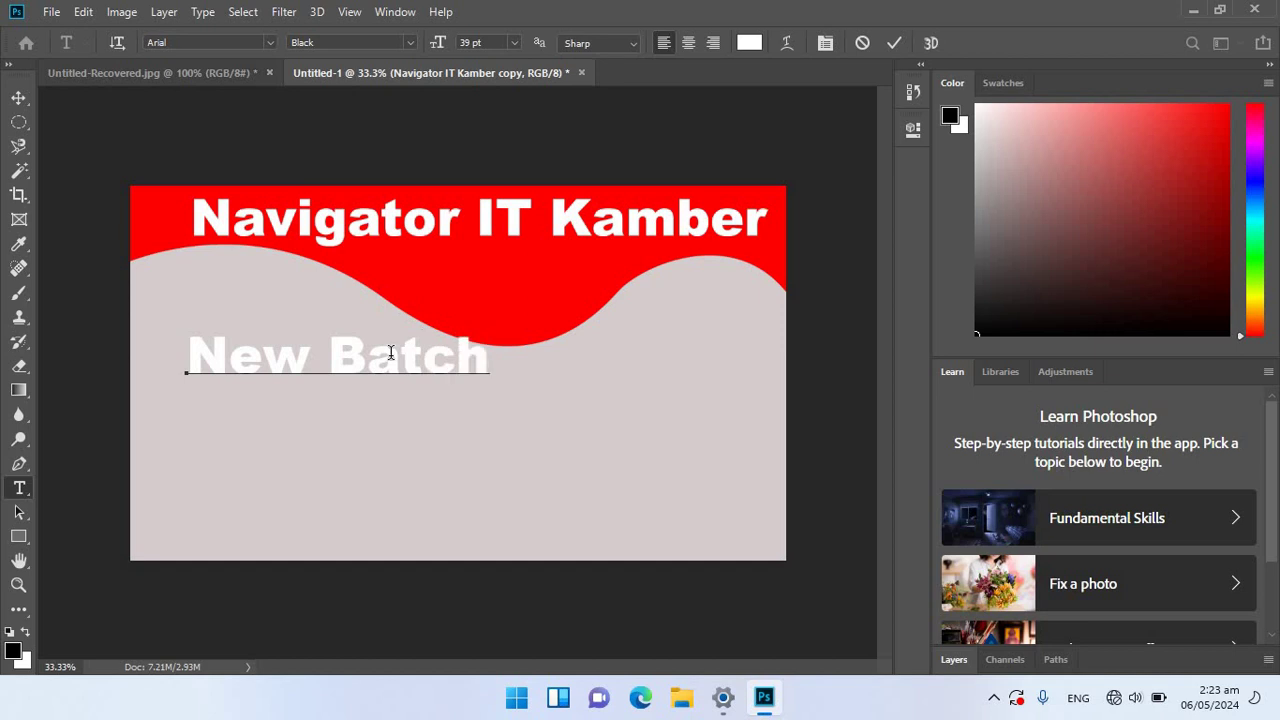
{"action": "left_click", "coordinate": [18, 97]}
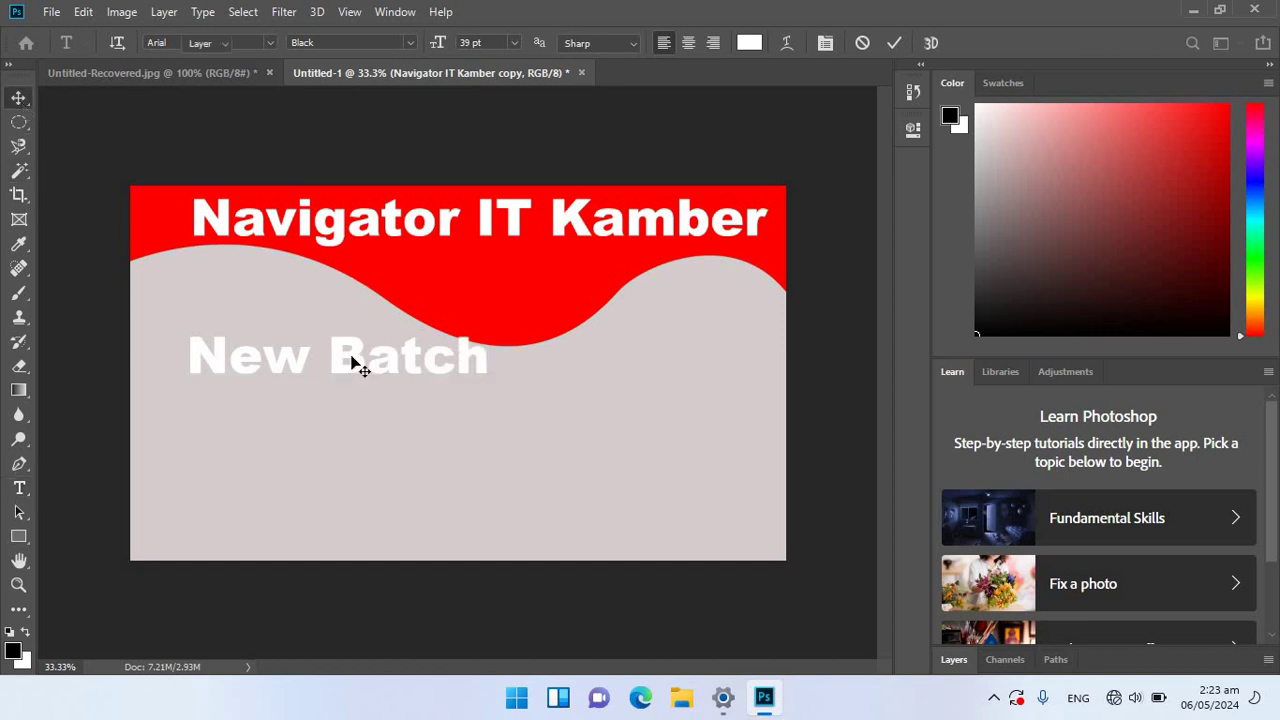
{"action": "left_click_drag", "start_coordinate": [347, 357], "coordinate": [522, 282]}
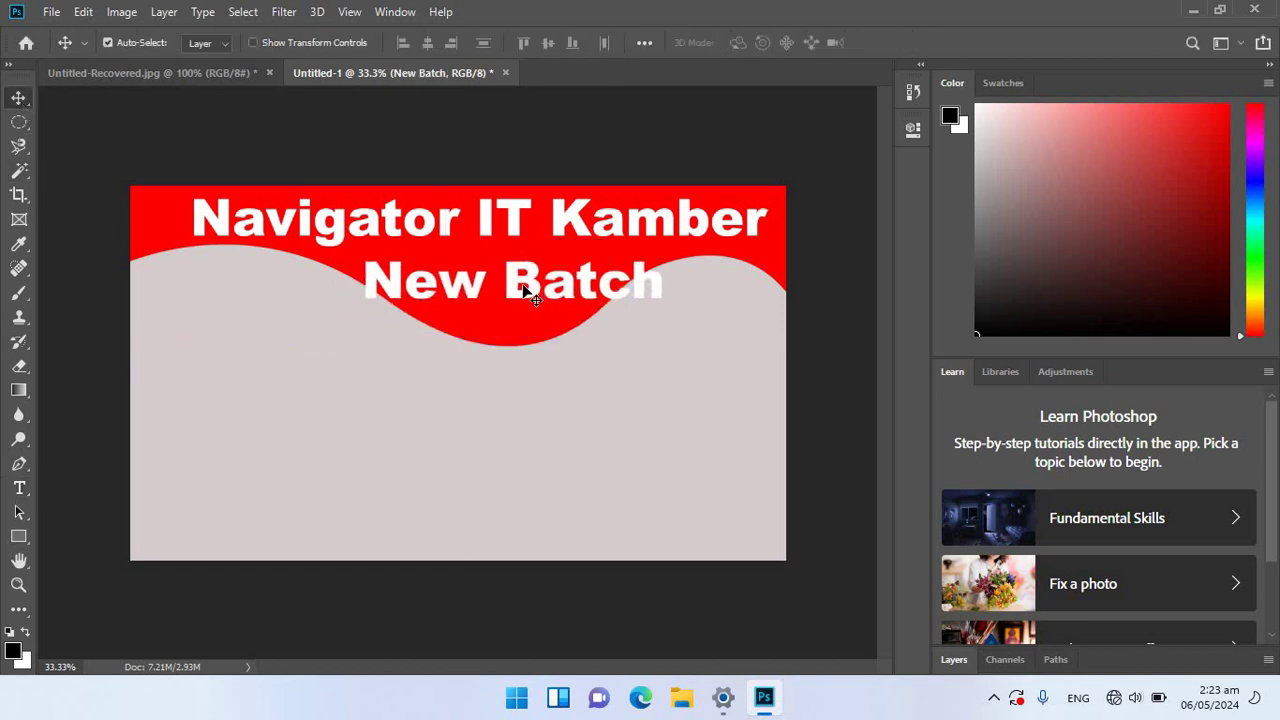
Resize New Batch to about 29 pt and centre it under the title.
{"action": "key", "text": "t"}
{"action": "left_click", "coordinate": [522, 280]}
{"action": "key", "text": "ctrl+a"}
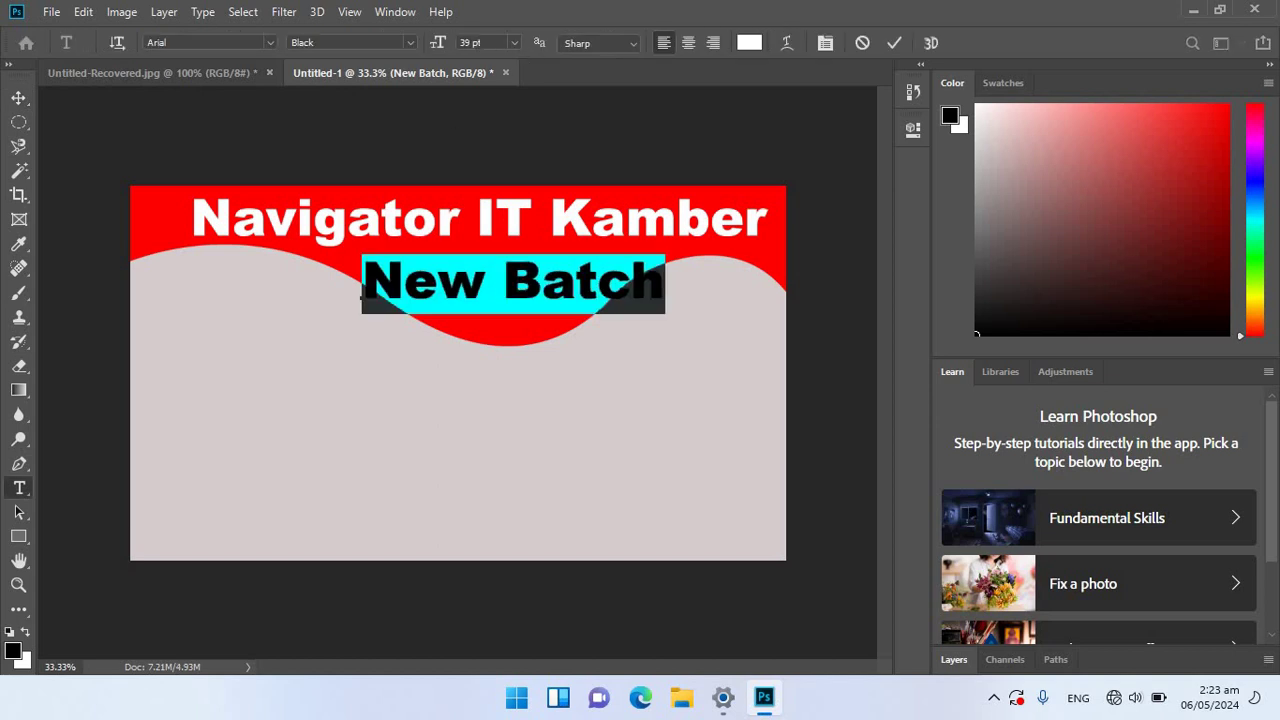
{"action": "key", "text": "Down"}
{"action": "key", "text": "Down"}
{"action": "key", "text": "Down"}
{"action": "key", "text": "Down"}
{"action": "key", "text": "Down"}
{"action": "key", "text": "Down"}
{"action": "key", "text": "Down"}
{"action": "key", "text": "Down"}
{"action": "key", "text": "Down"}
{"action": "key", "text": "Down"}
{"action": "key", "text": "Down"}
{"action": "key", "text": "Down"}
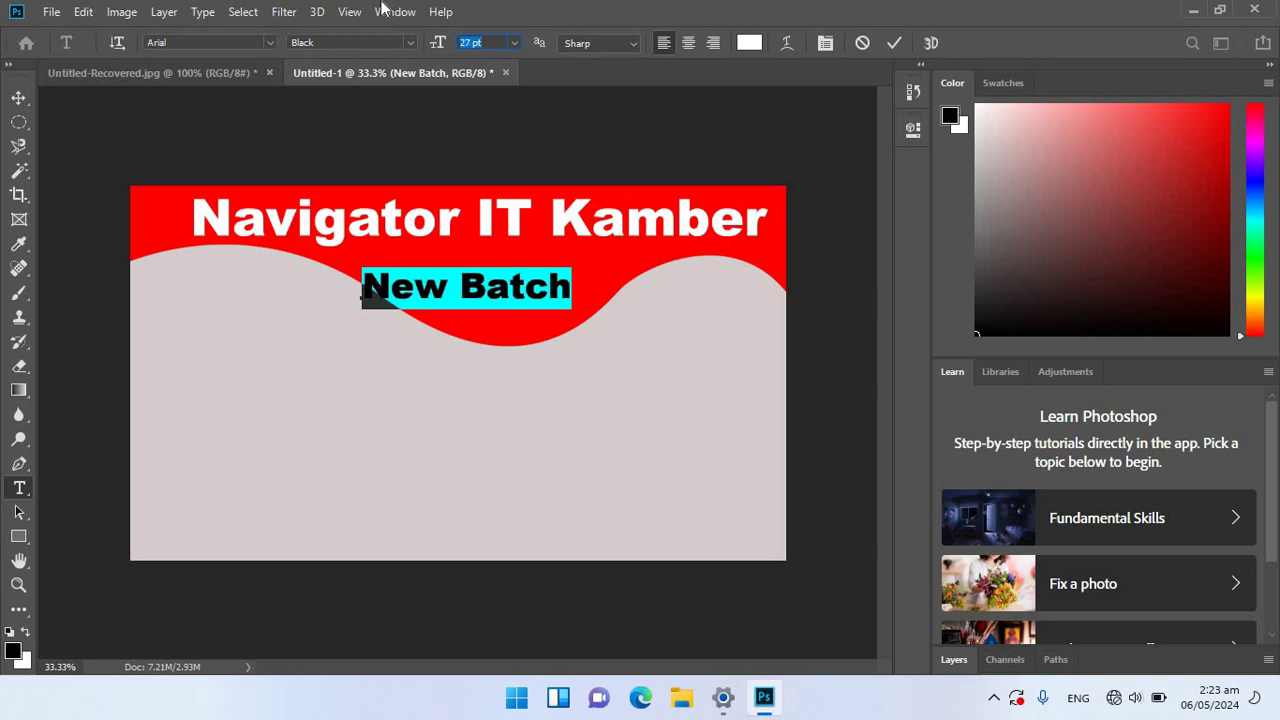
{"action": "left_click", "coordinate": [18, 97]}
{"action": "left_click_drag", "start_coordinate": [479, 291], "coordinate": [512, 277]}
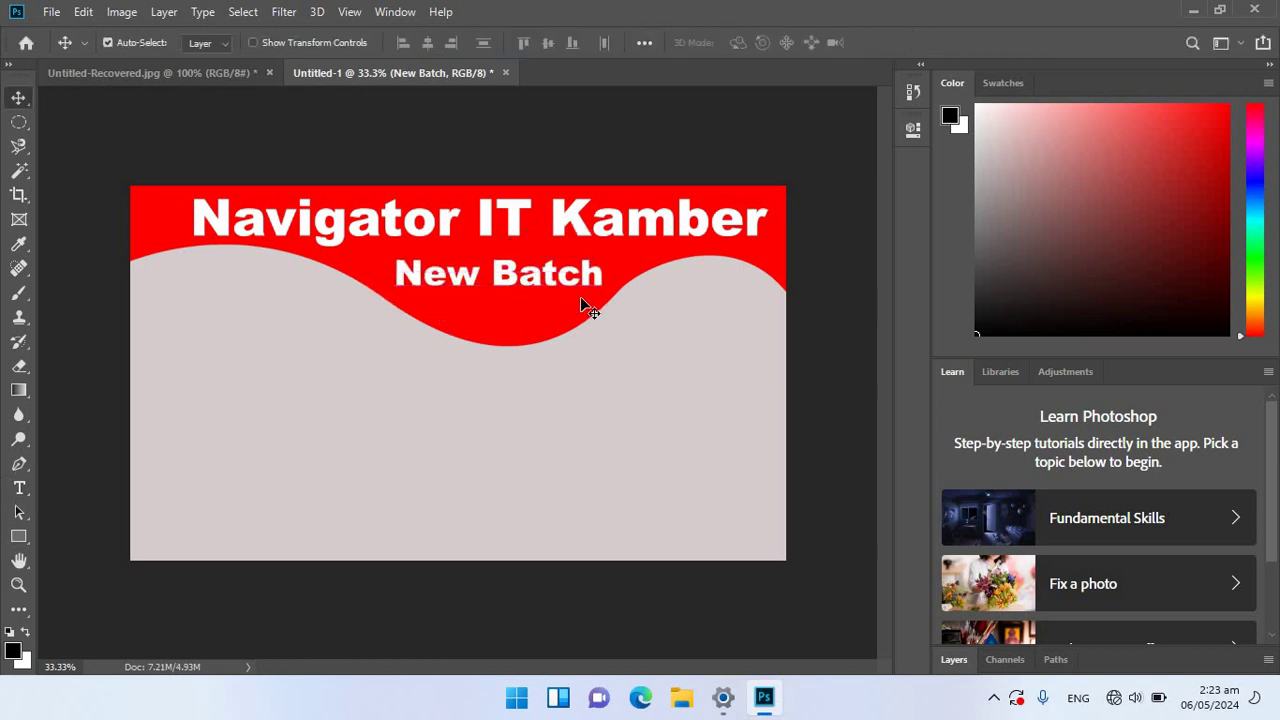
{"action": "double_click", "coordinate": [519, 285]}
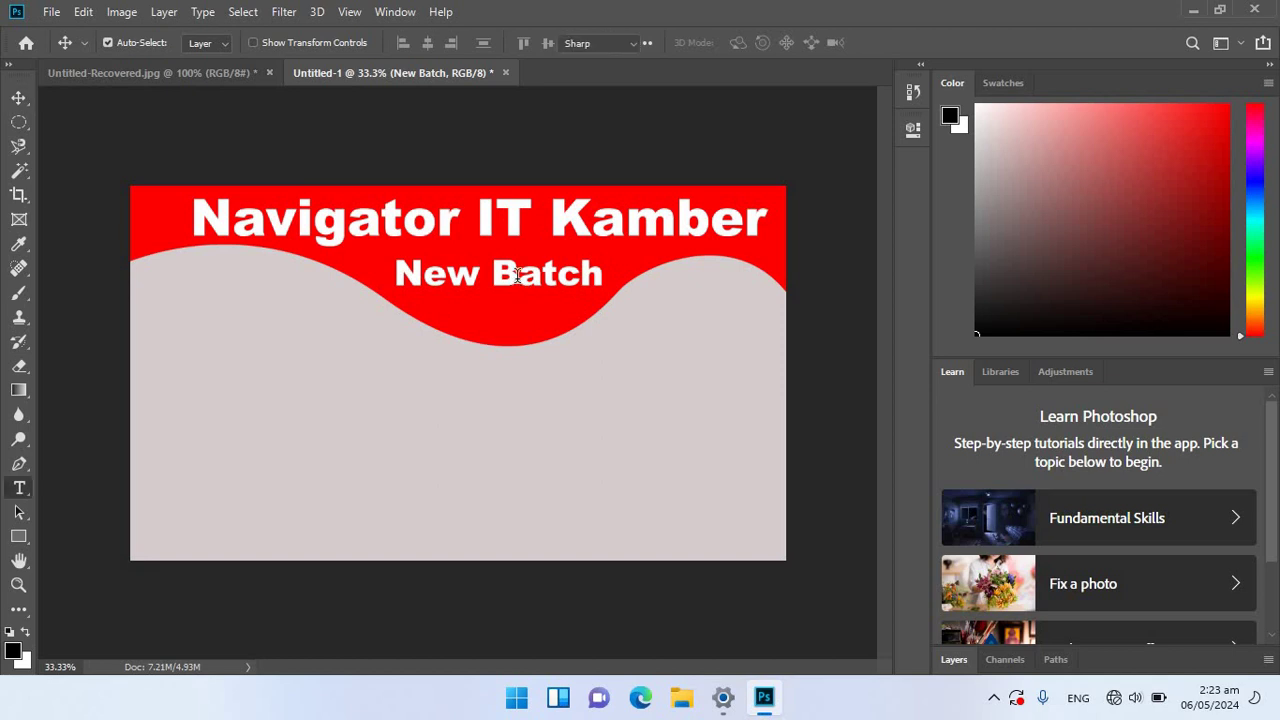
{"action": "key", "text": "Up"}
{"action": "key", "text": "Up"}
Duplicate New Batch below, retype it as 'Starting' and shrink it to 20 pt.
{"action": "left_click", "coordinate": [18, 97]}
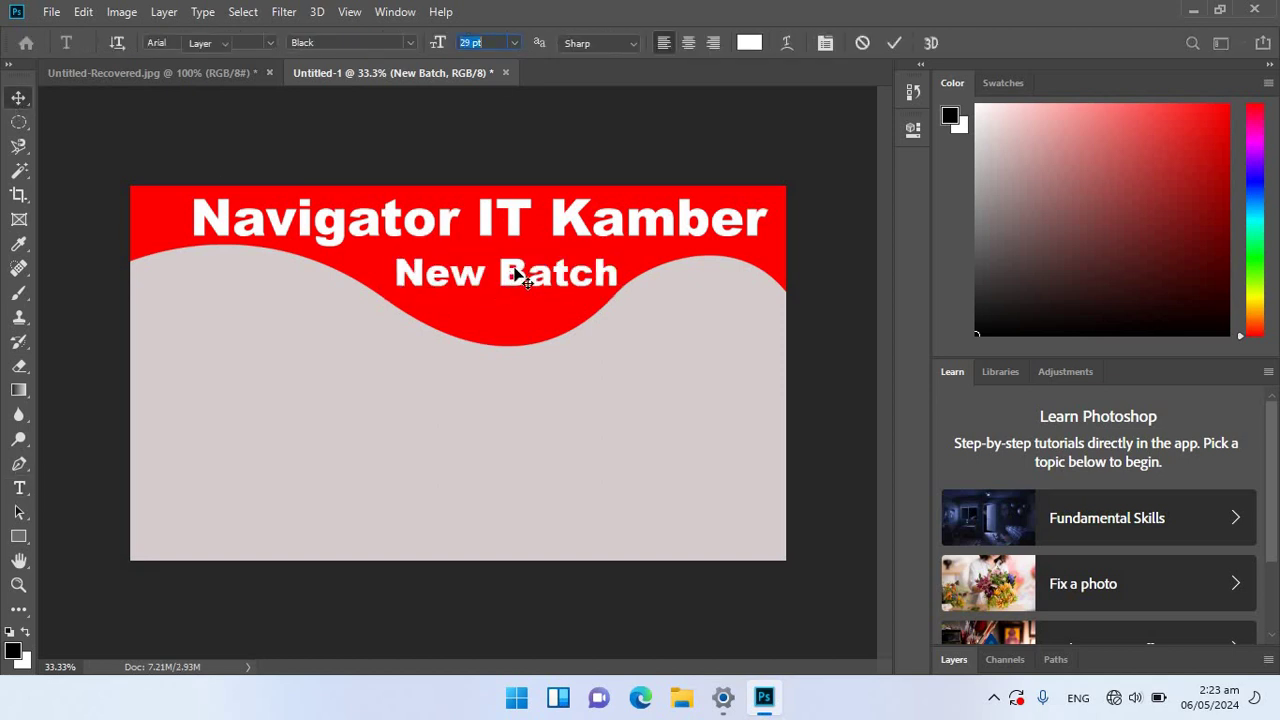
{"action": "left_click_drag", "start_coordinate": [510, 272], "coordinate": [499, 334]}
{"action": "double_click", "coordinate": [494, 330]}
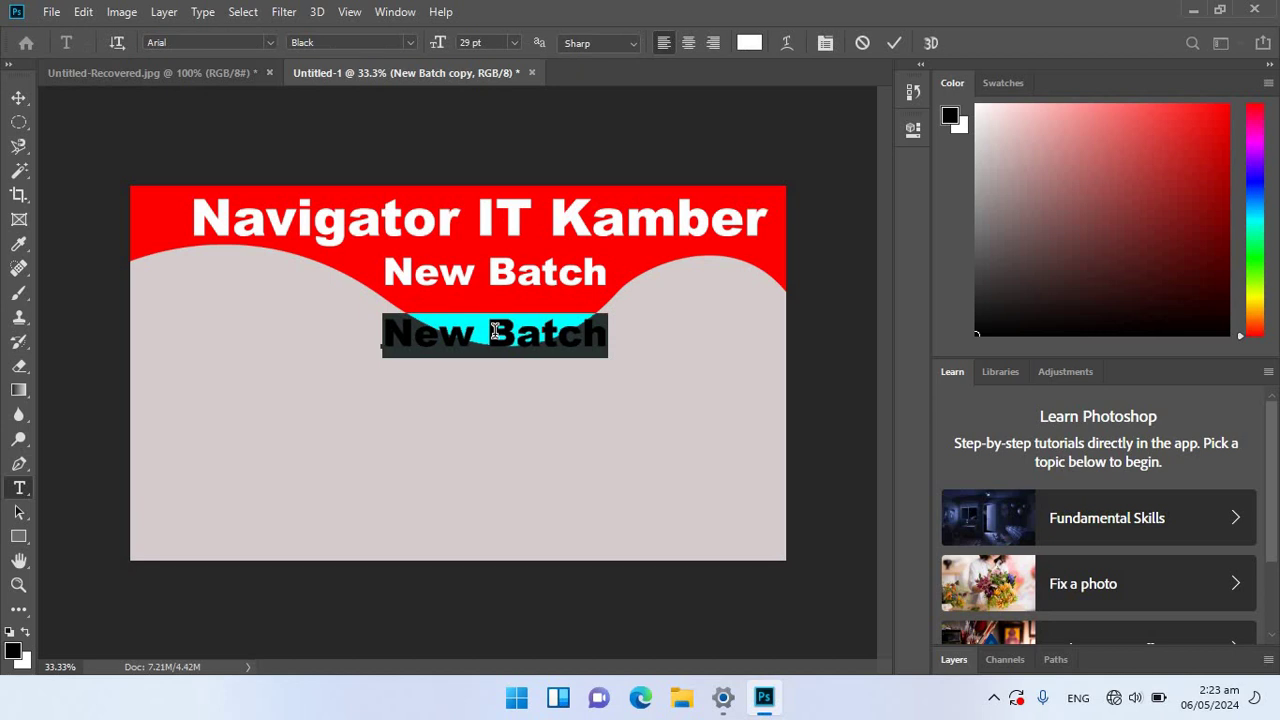
{"action": "type", "text": "Starting"}
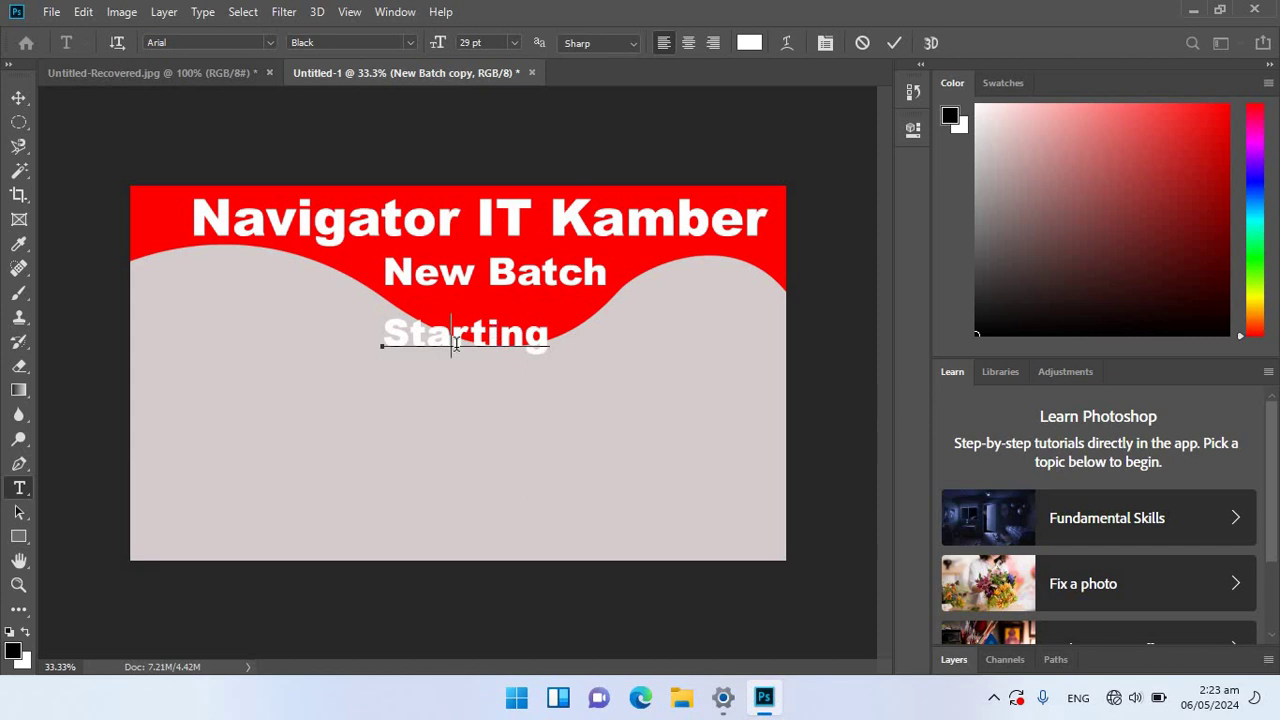
{"action": "double_click", "coordinate": [450, 340]}
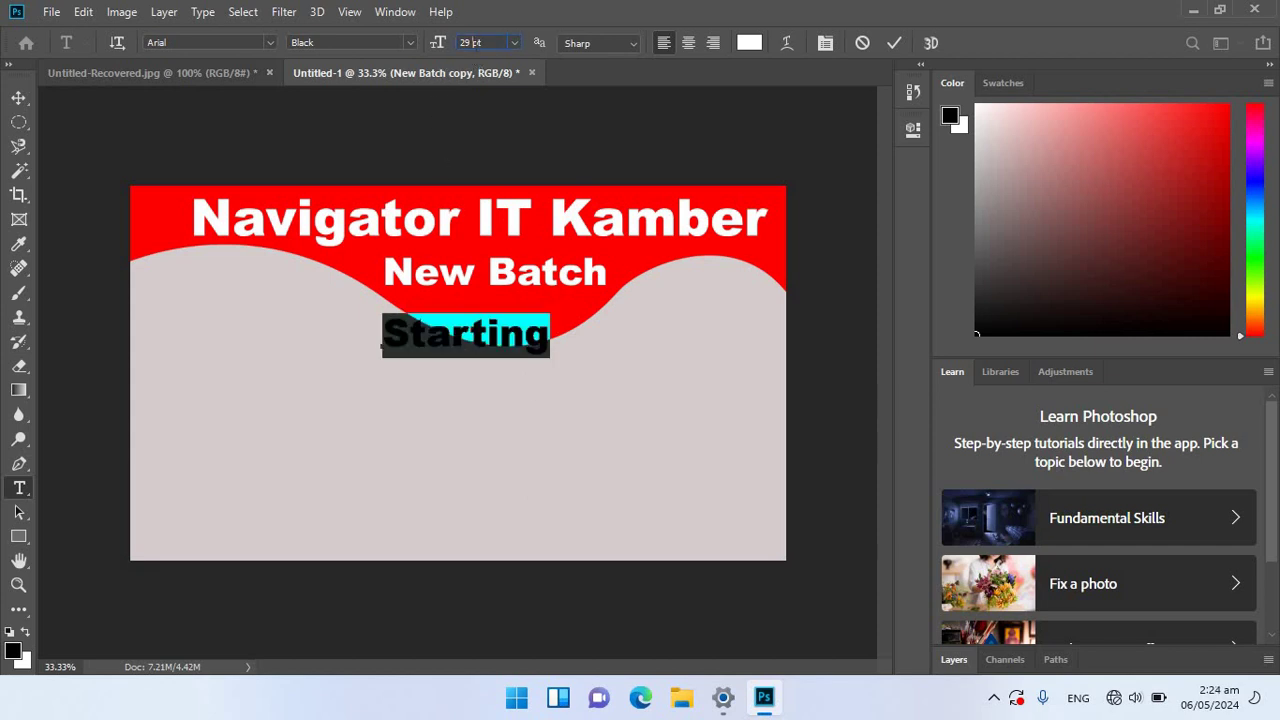
{"action": "key", "text": "Down"}
{"action": "key", "text": "Down"}
{"action": "key", "text": "Down"}
{"action": "key", "text": "Down"}
{"action": "key", "text": "Down"}
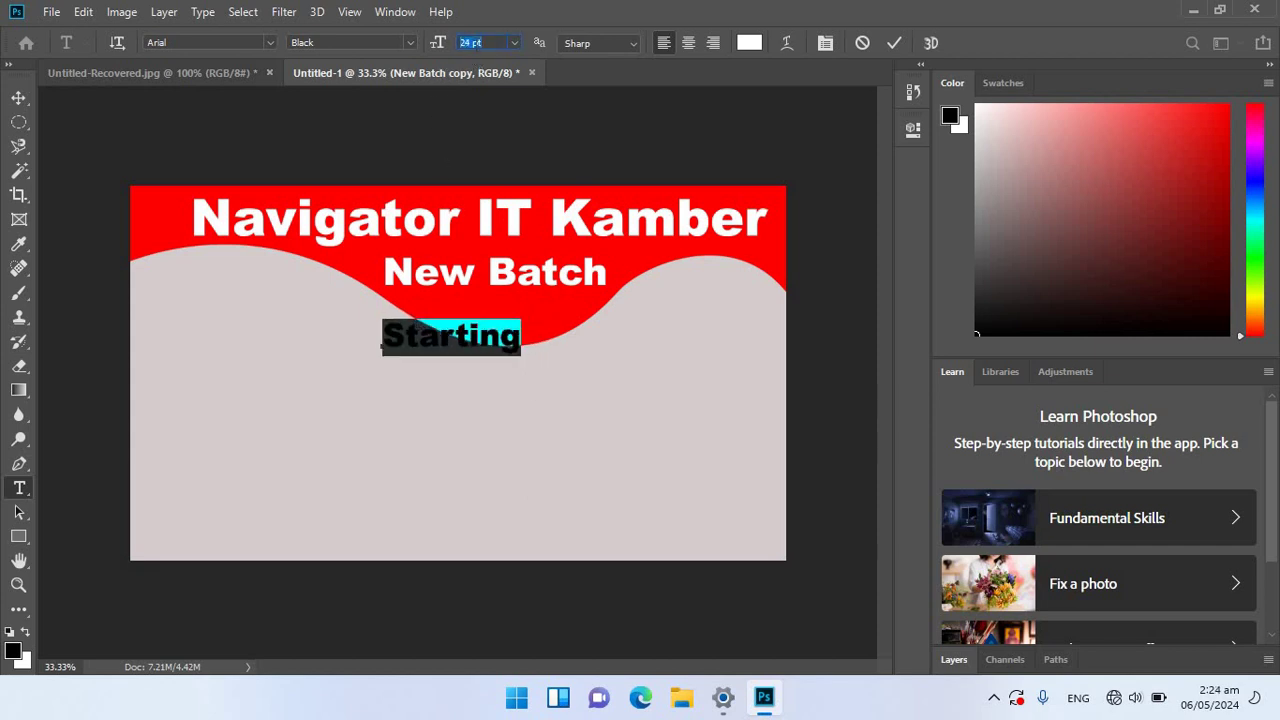
{"action": "key", "text": "Down"}
{"action": "key", "text": "Down"}
{"action": "key", "text": "Down"}
{"action": "key", "text": "Down"}
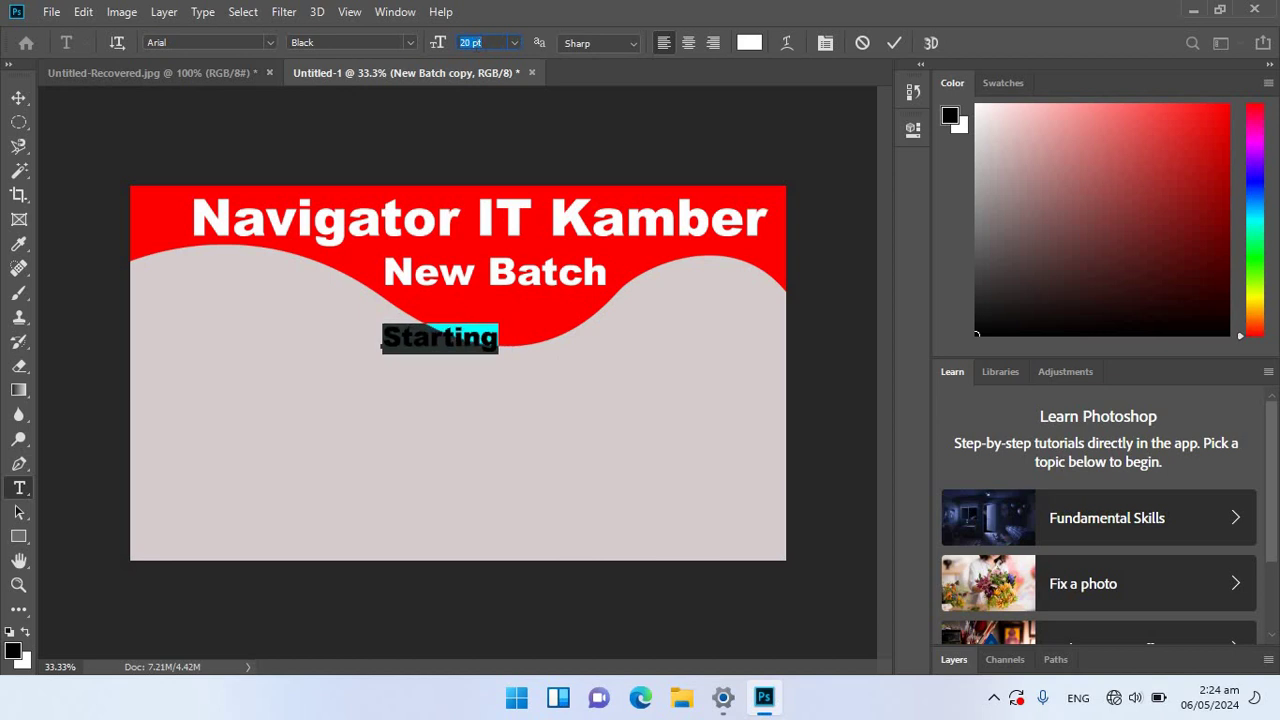
Colour Starting bright yellow and place it centred beneath New Batch.
{"action": "left_click", "coordinate": [749, 42]}
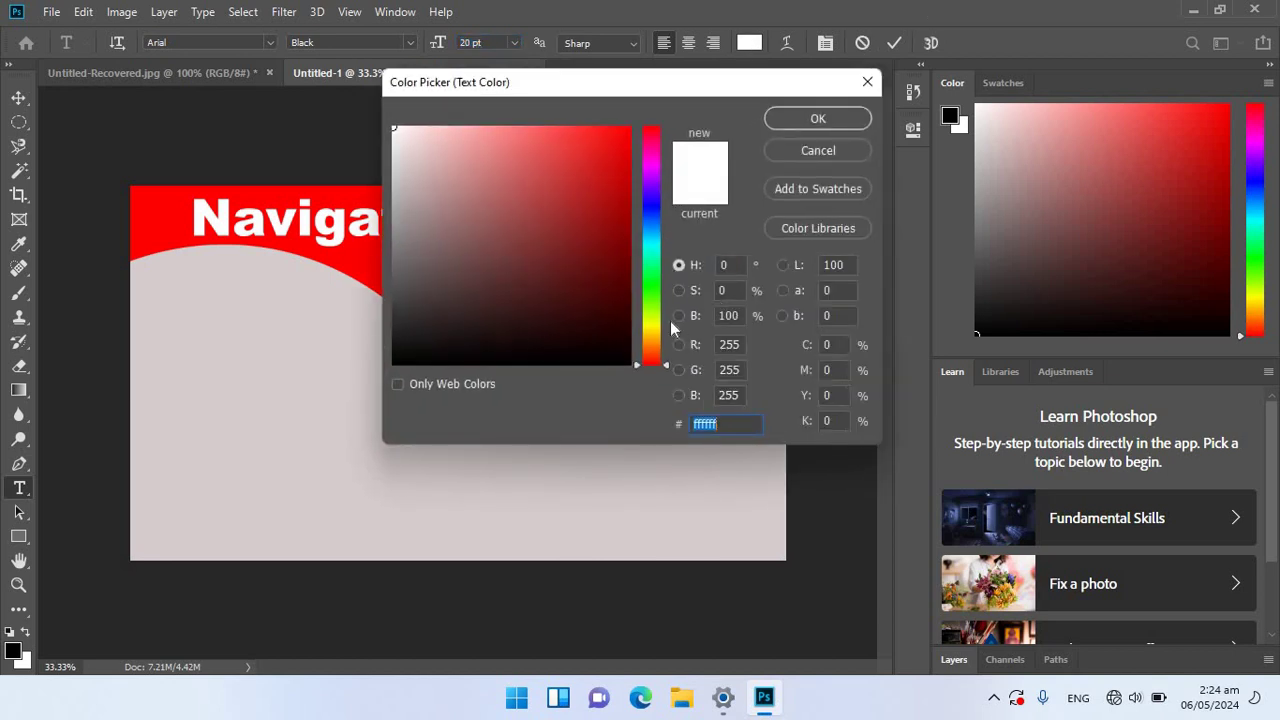
{"action": "left_click", "coordinate": [646, 320]}
{"action": "left_click", "coordinate": [628, 130]}
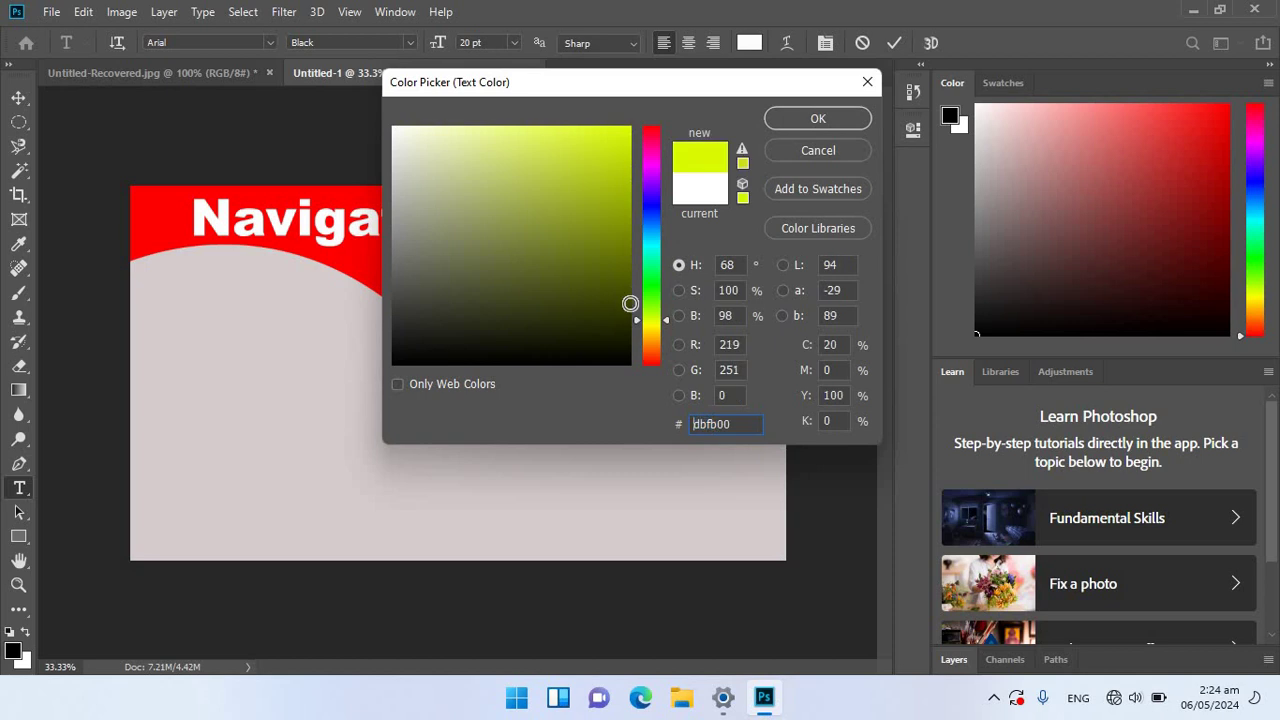
{"action": "left_click_drag", "start_coordinate": [644, 320], "coordinate": [646, 322]}
{"action": "left_click", "coordinate": [835, 118]}
{"action": "left_click", "coordinate": [19, 97]}
{"action": "left_click_drag", "start_coordinate": [467, 337], "coordinate": [521, 305]}
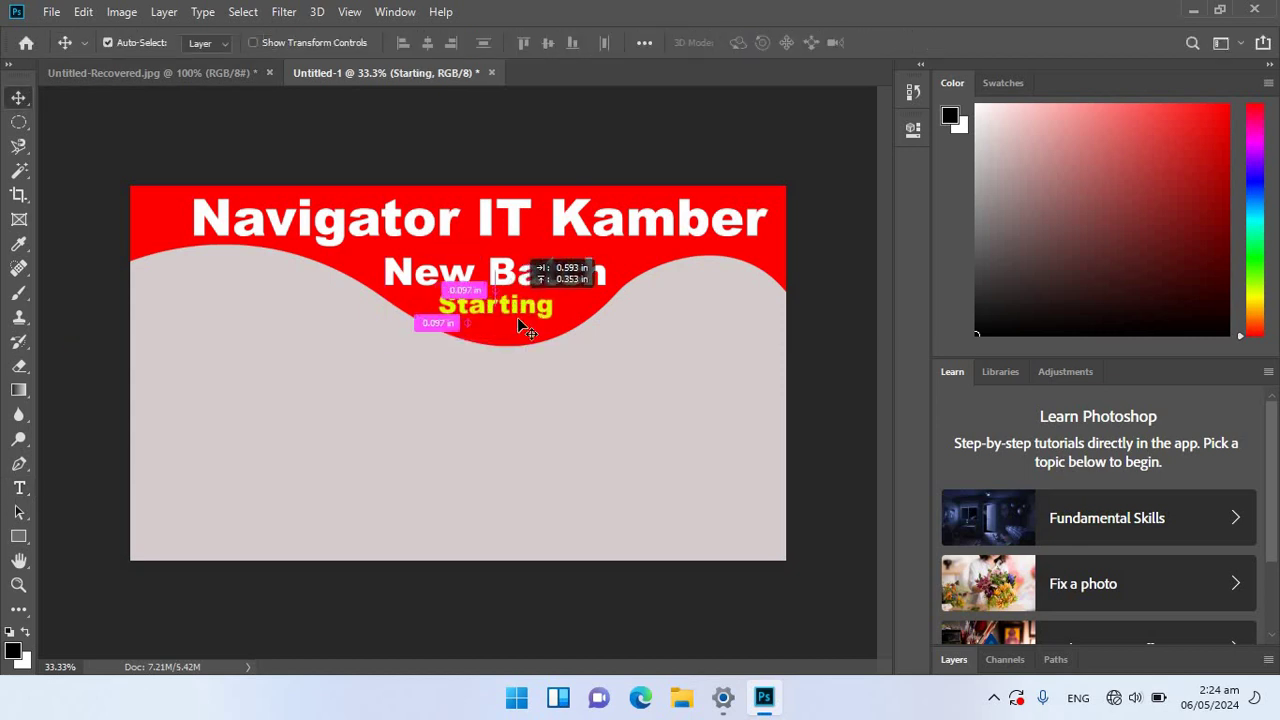
{"action": "left_click", "coordinate": [663, 411]}
Draw a wide rounded rectangle at the banner's bottom left.
{"action": "left_click", "coordinate": [668, 379]}
{"action": "left_click", "coordinate": [668, 385]}
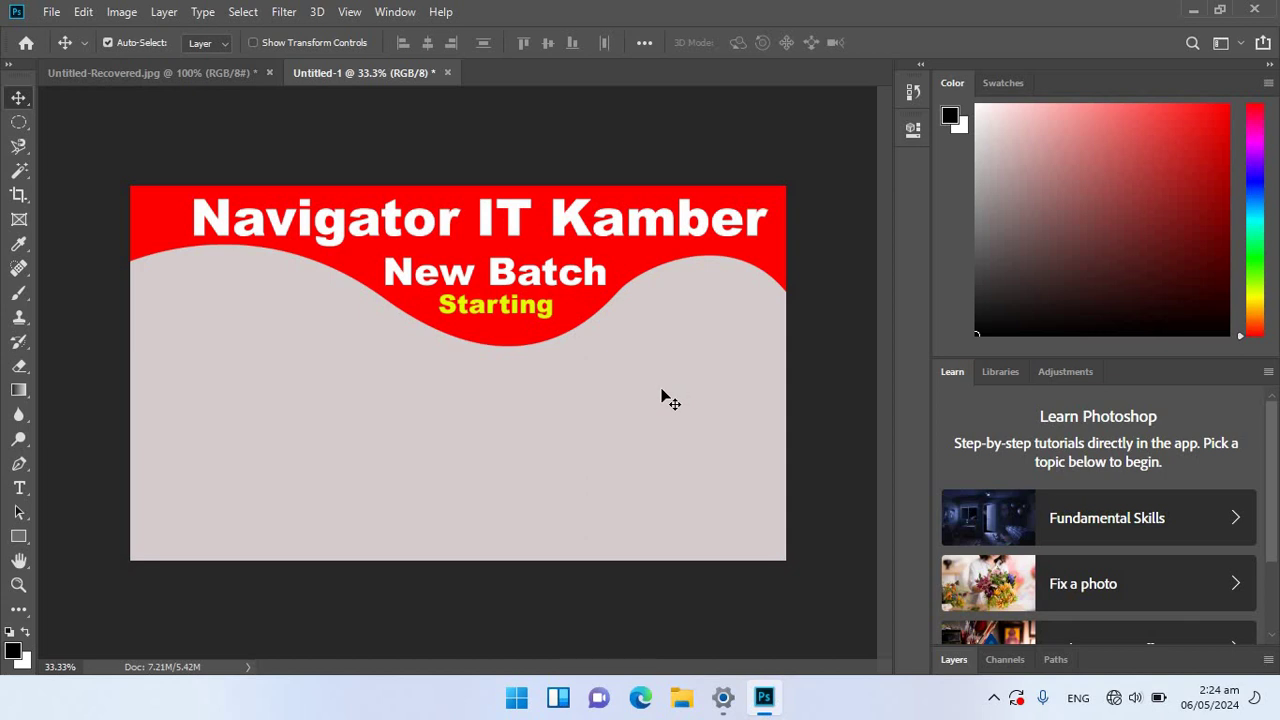
{"action": "left_click", "coordinate": [18, 537]}
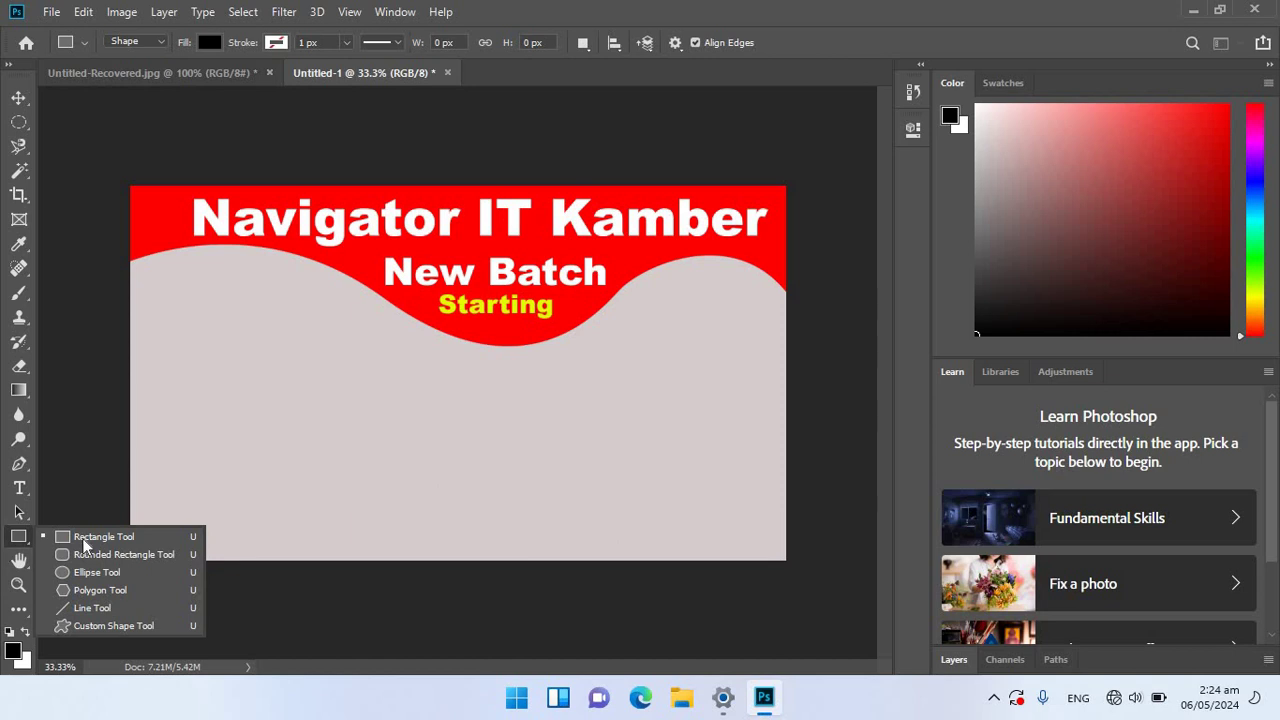
{"action": "left_click", "coordinate": [102, 555]}
{"action": "left_click_drag", "start_coordinate": [133, 403], "coordinate": [438, 598]}
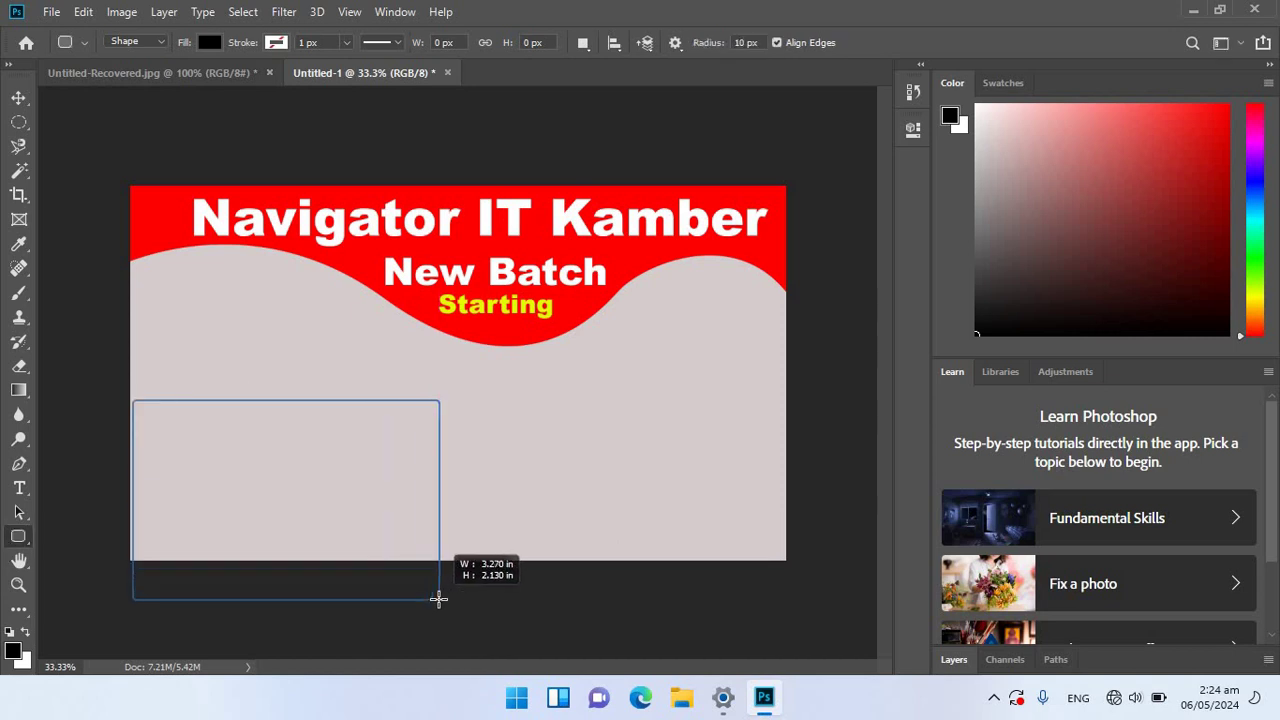
{"action": "left_click_drag", "start_coordinate": [438, 598], "coordinate": [532, 595]}
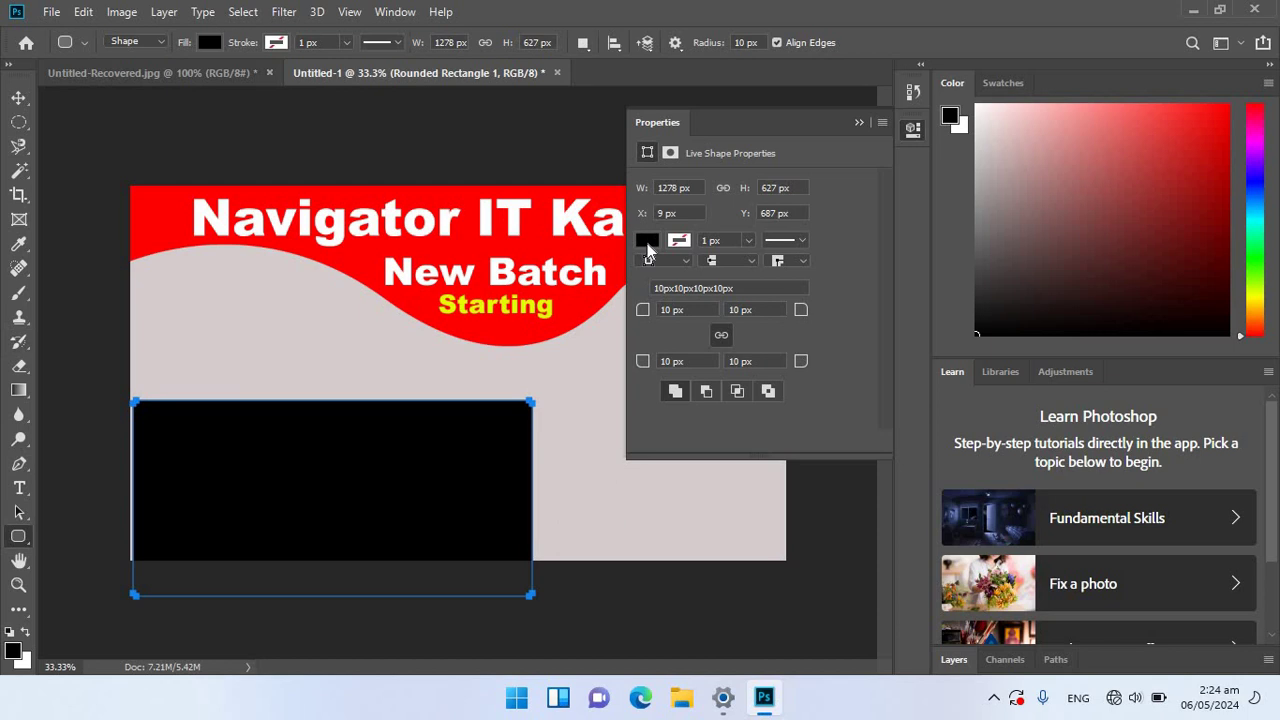
Fill the rectangle red, then orange, and move it toward the bottom-left corner.
{"action": "left_click", "coordinate": [647, 241]}
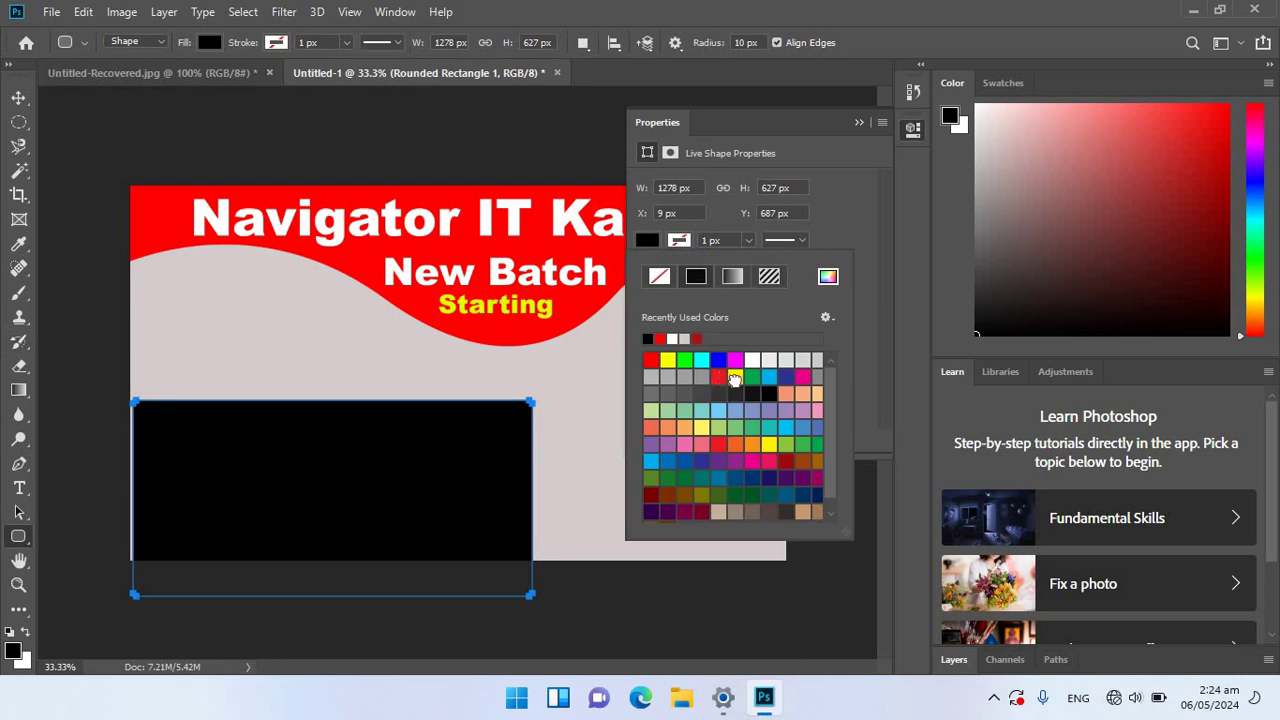
{"action": "left_click", "coordinate": [721, 376]}
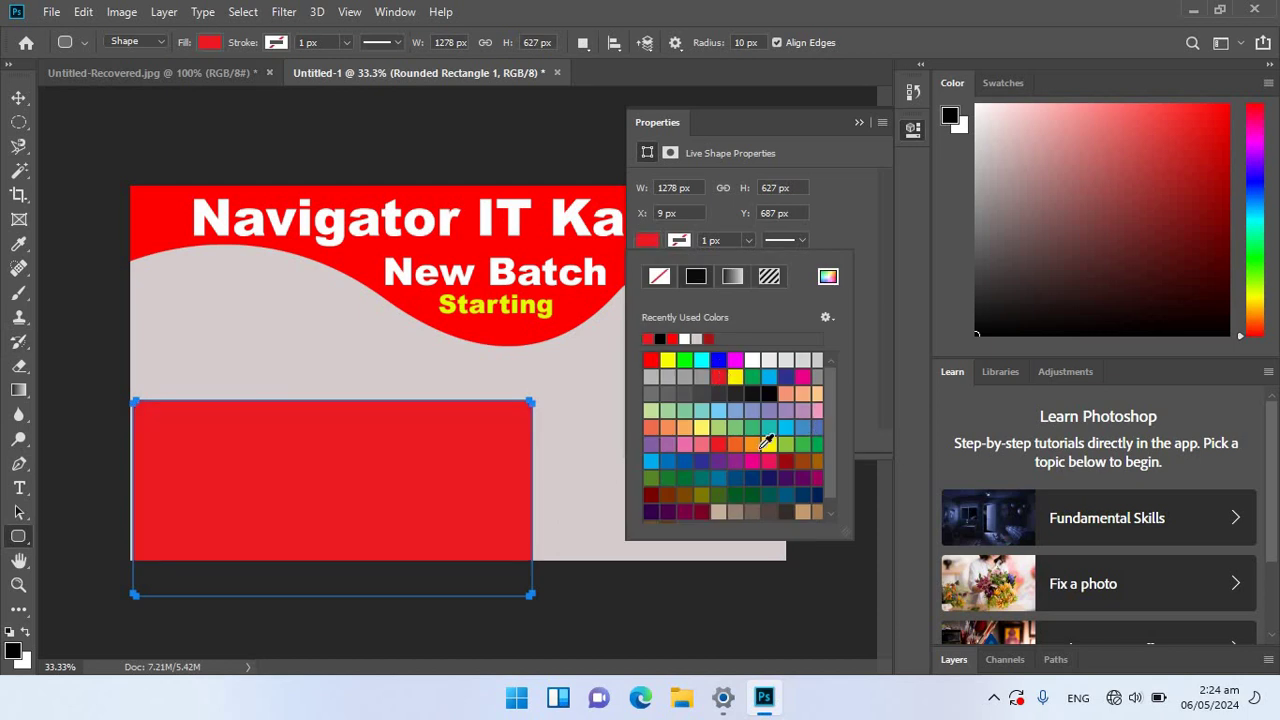
{"action": "left_click", "coordinate": [736, 444]}
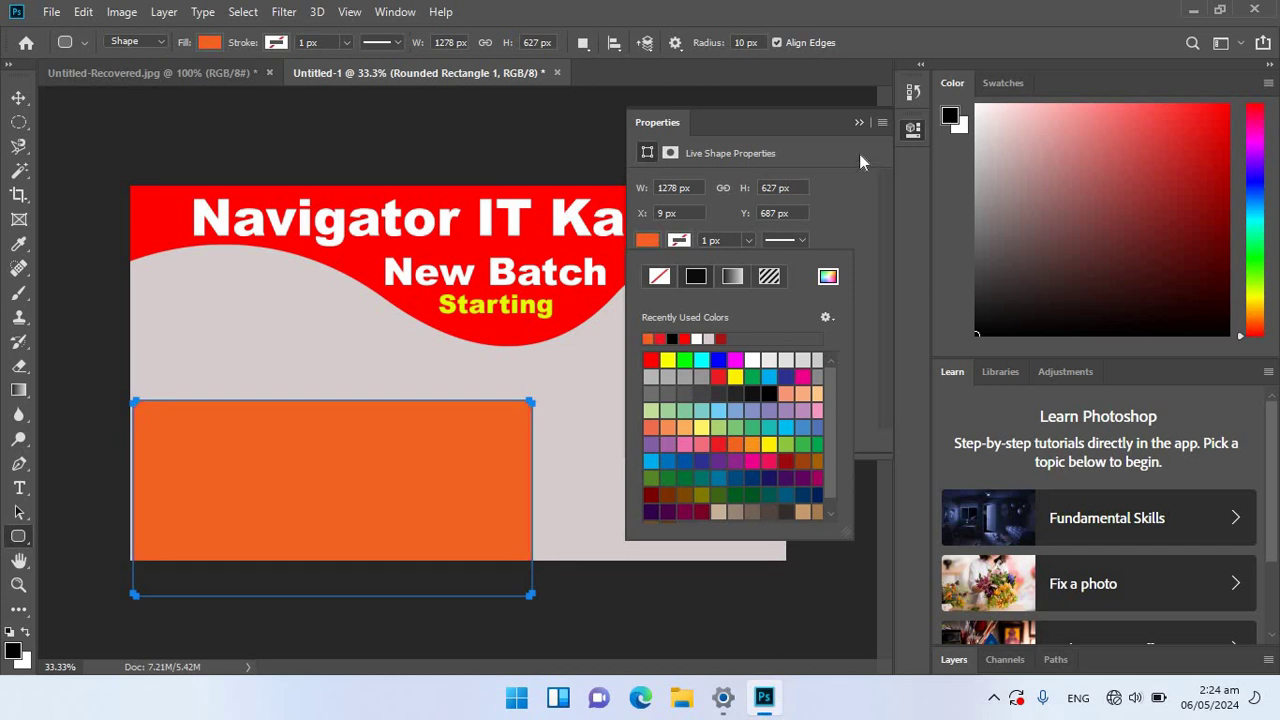
{"action": "left_click", "coordinate": [859, 122]}
{"action": "key", "text": "v"}
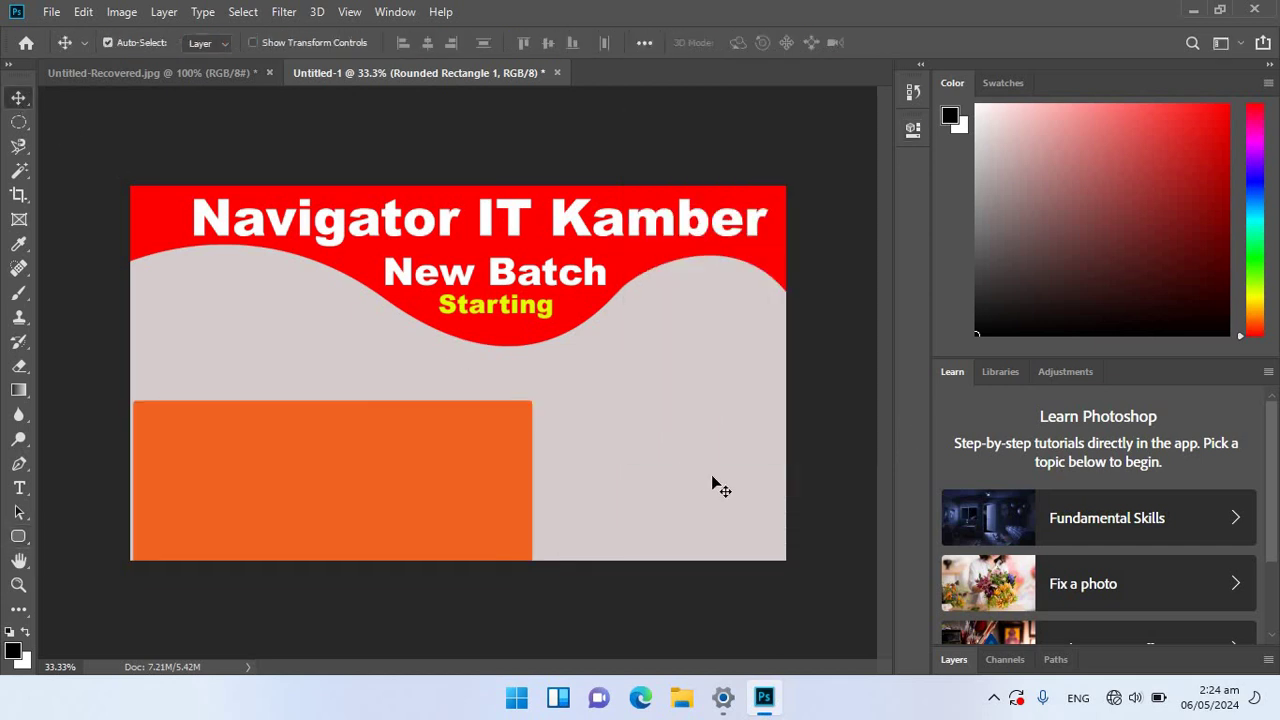
{"action": "left_click_drag", "start_coordinate": [443, 483], "coordinate": [408, 459]}
Delete the old orange rectangle and draw a rounded rectangle at the banner's bottom left.
{"action": "key", "text": "Delete"}
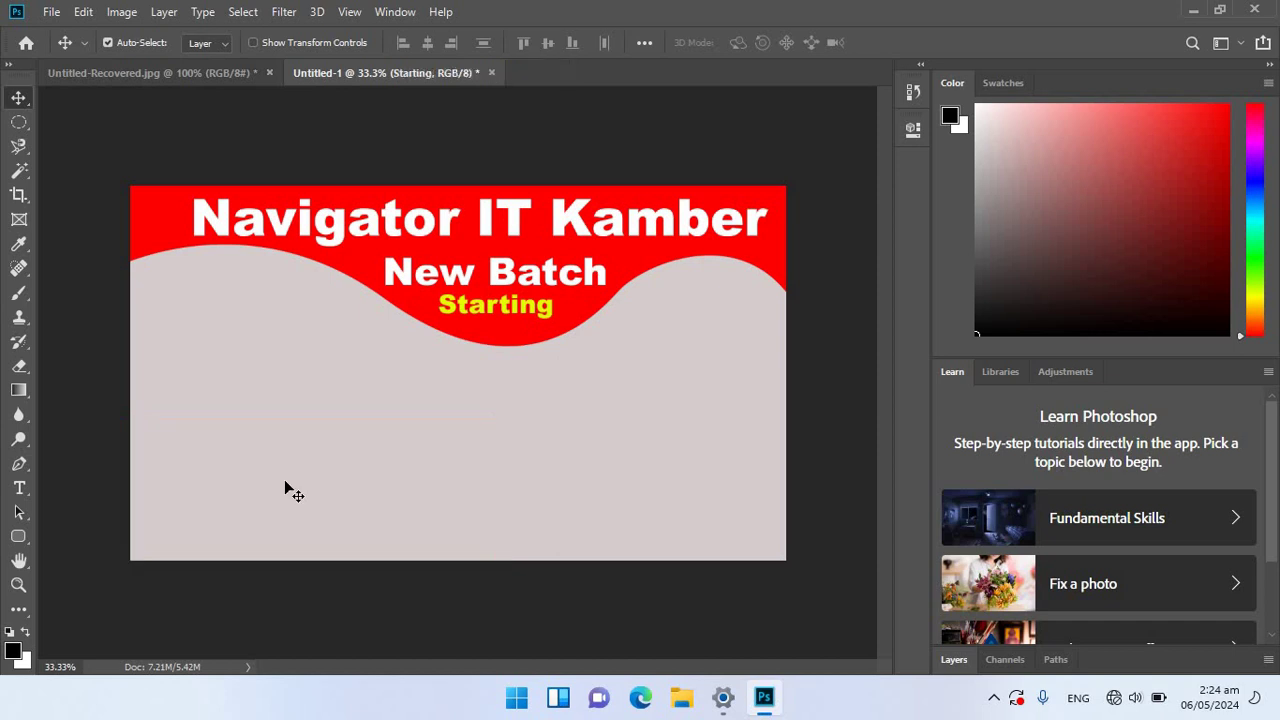
{"action": "left_click", "coordinate": [18, 536]}
{"action": "left_click_drag", "start_coordinate": [131, 425], "coordinate": [496, 608]}
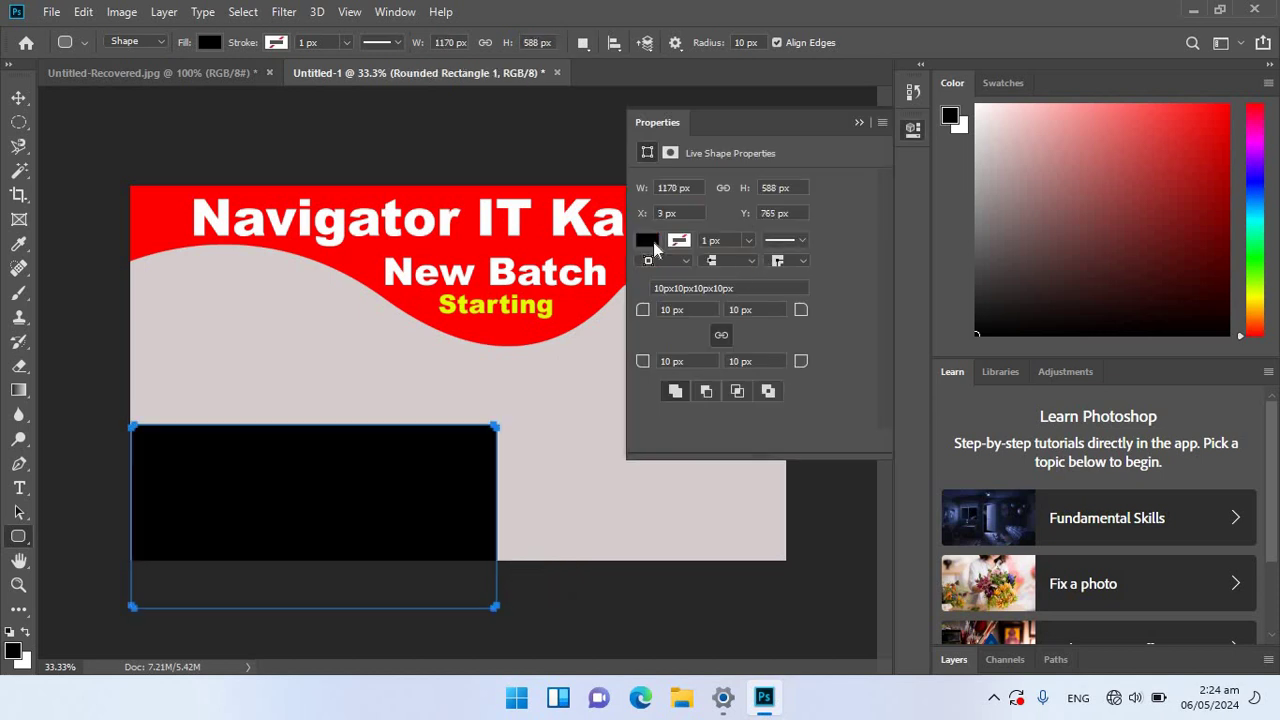
Fill the rounded box with a deep red-orange and nudge it up slightly.
{"action": "left_click", "coordinate": [647, 241]}
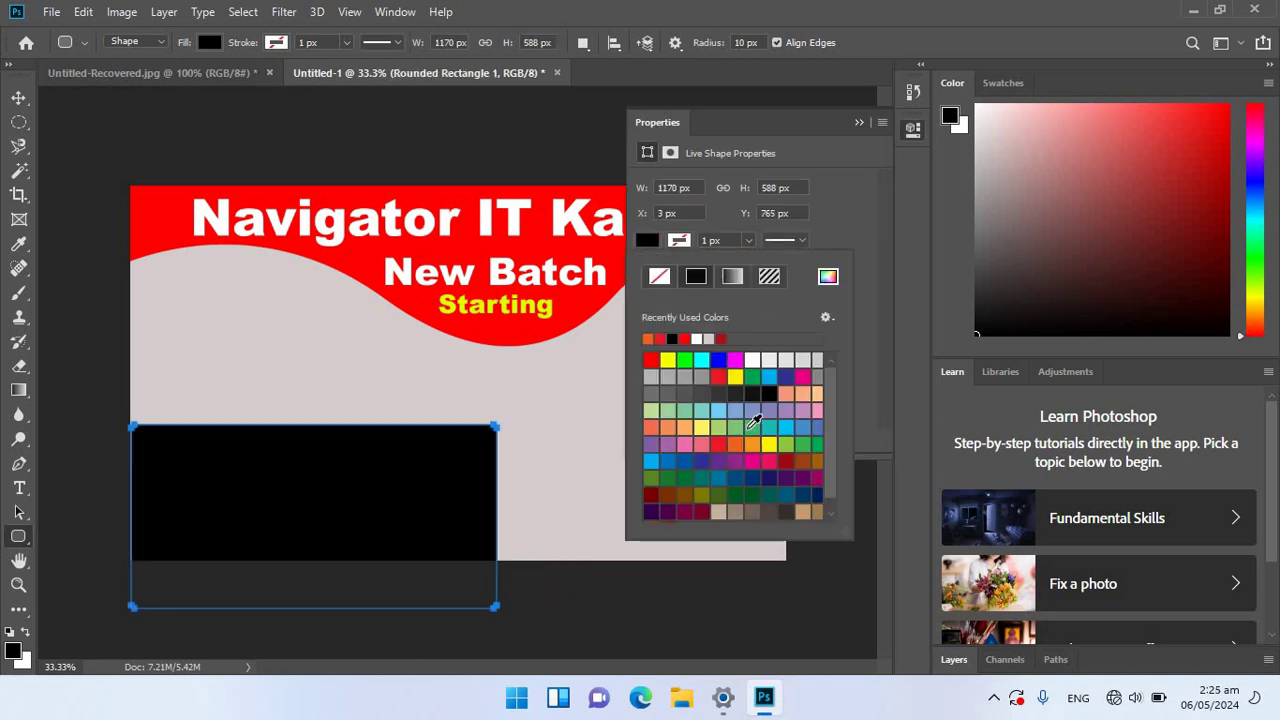
{"action": "left_click", "coordinate": [751, 444]}
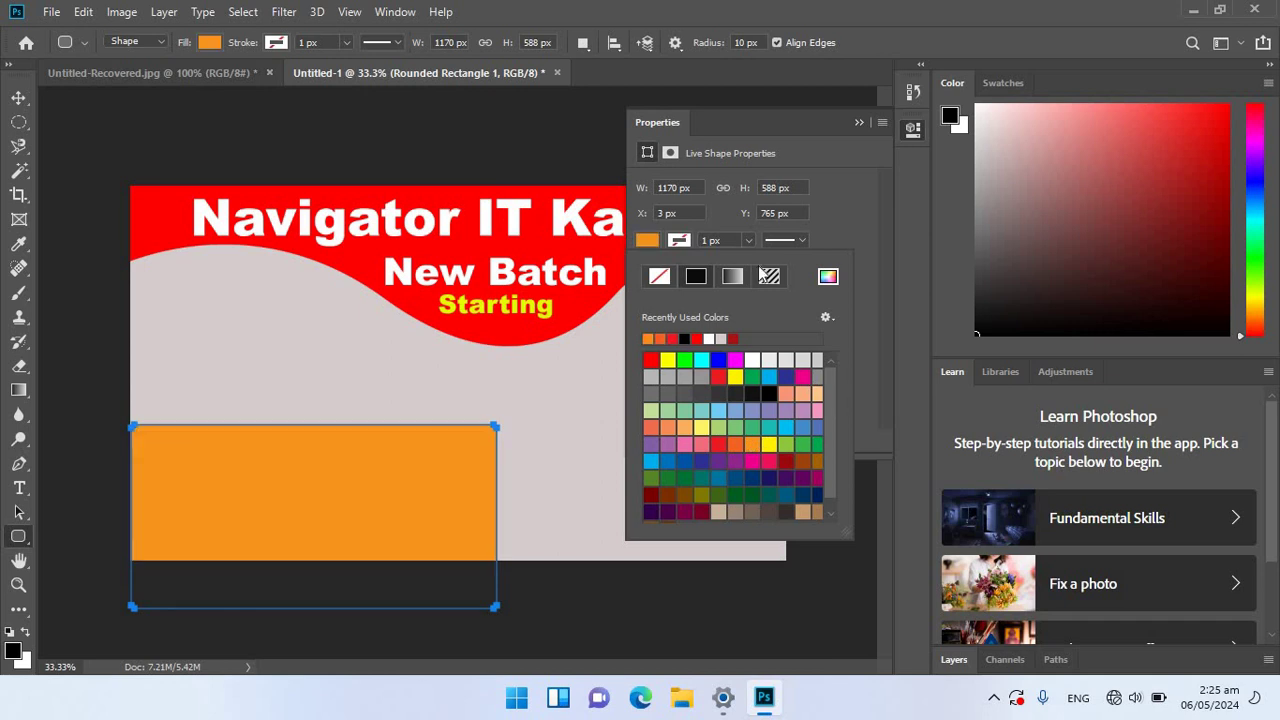
{"action": "left_click", "coordinate": [735, 444]}
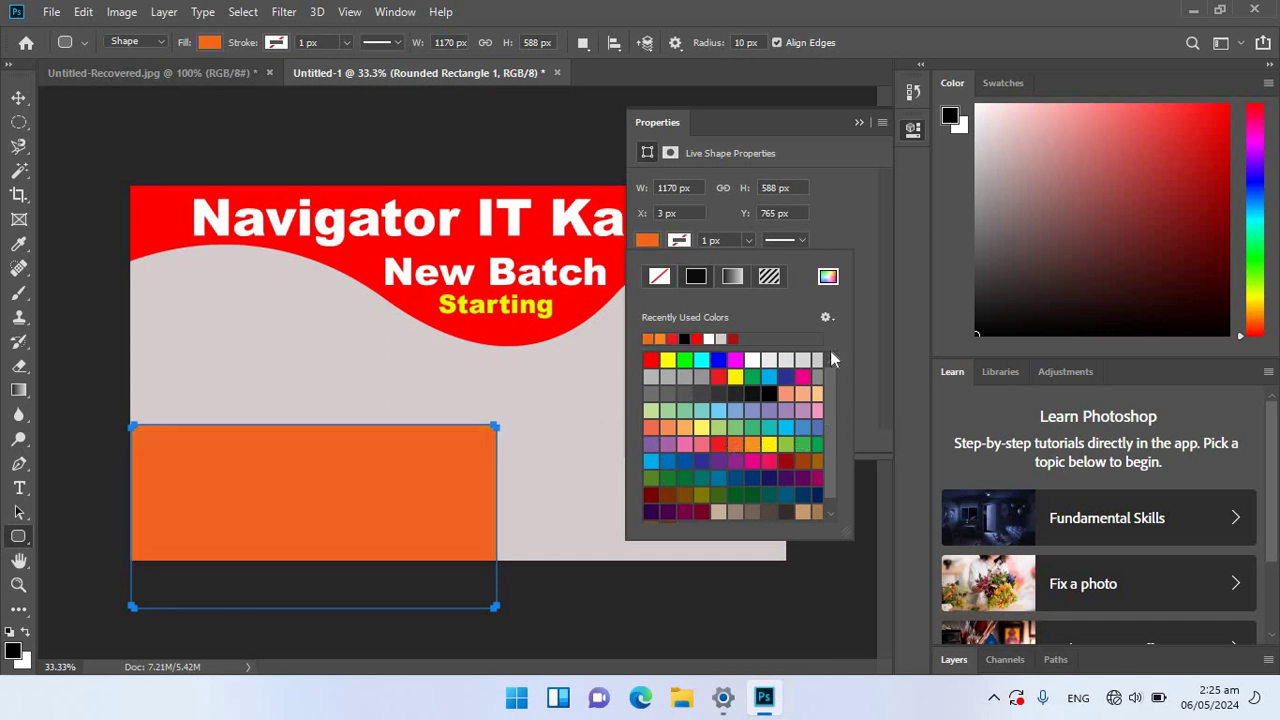
{"action": "left_click", "coordinate": [858, 122]}
{"action": "left_click", "coordinate": [18, 97]}
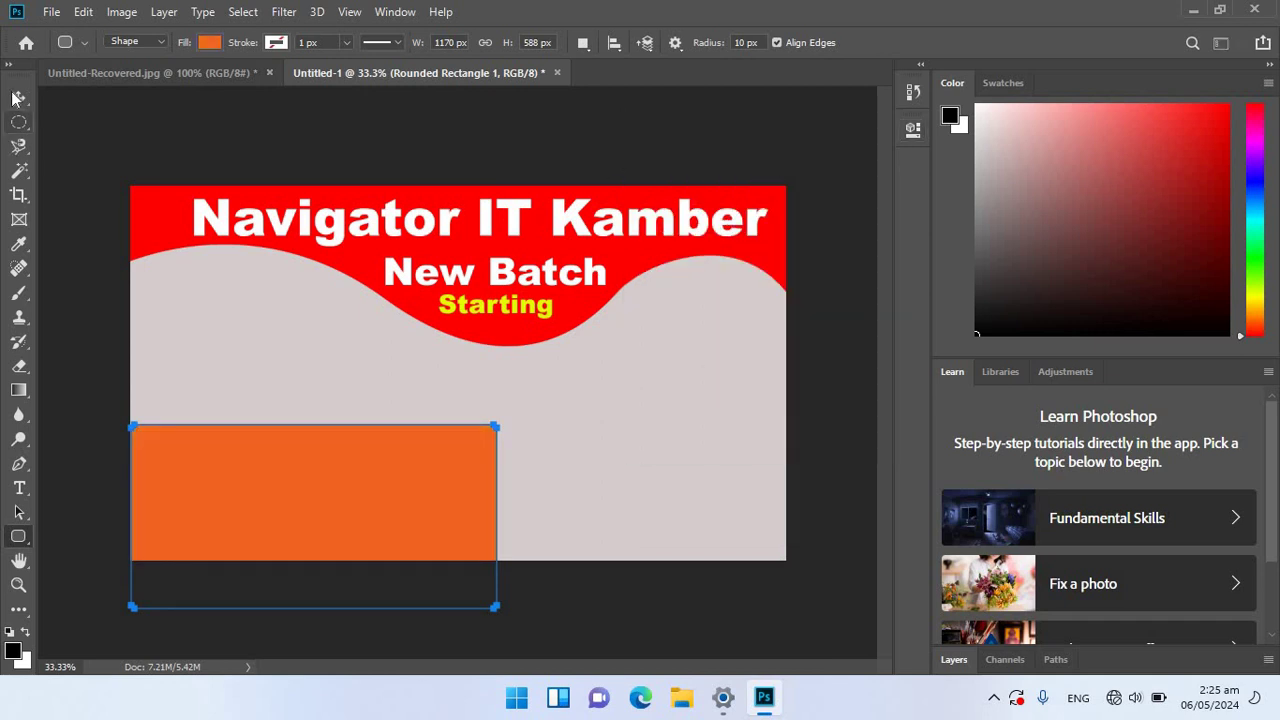
{"action": "mouse_move", "coordinate": [388, 457]}
{"action": "left_mouse_down"}
{"action": "mouse_move", "coordinate": [389, 446]}
{"action": "mouse_move", "coordinate": [385, 498]}
{"action": "left_mouse_up"}
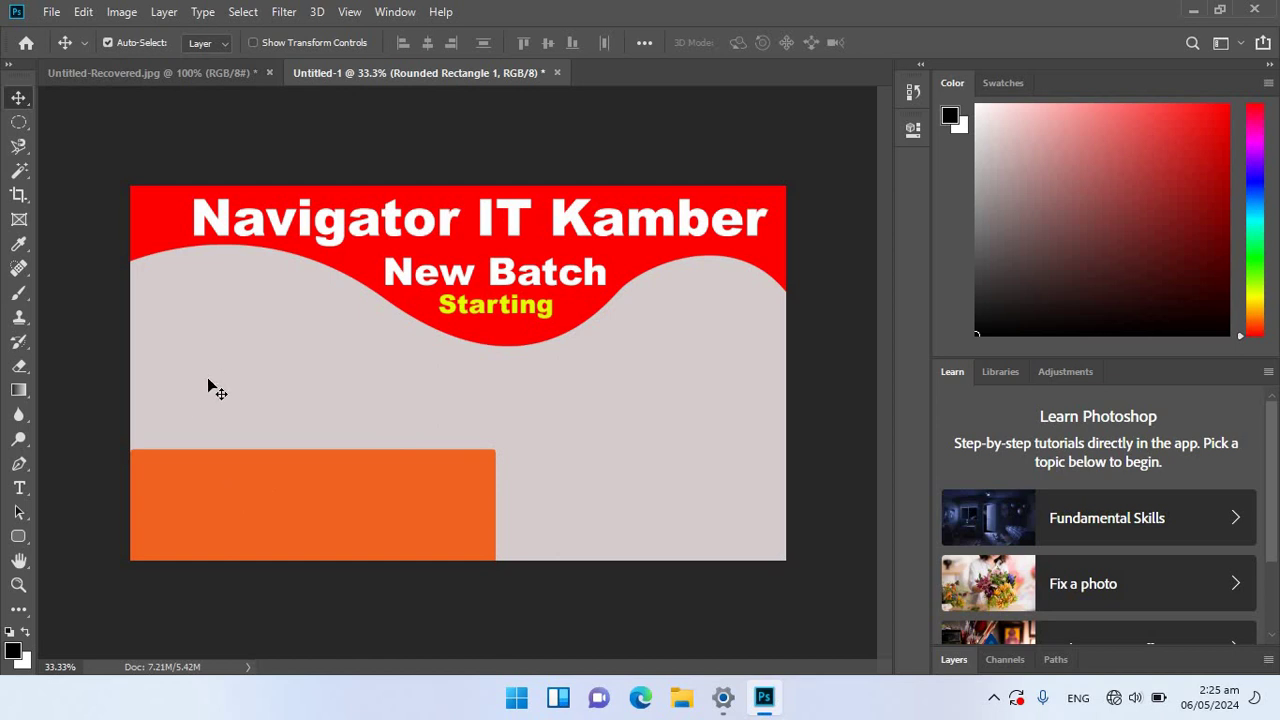
Append all built-in shape sets to the Custom Shape Tool's library.
{"action": "left_click", "coordinate": [19, 537]}
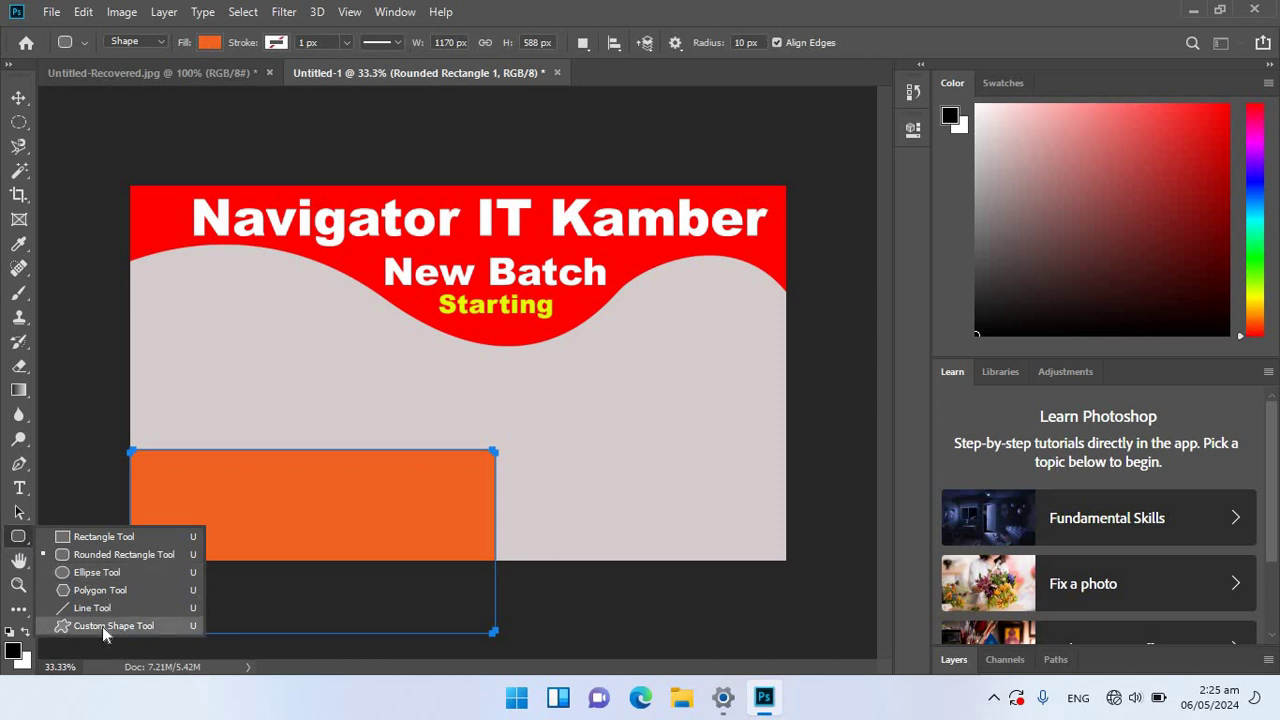
{"action": "left_click", "coordinate": [102, 626]}
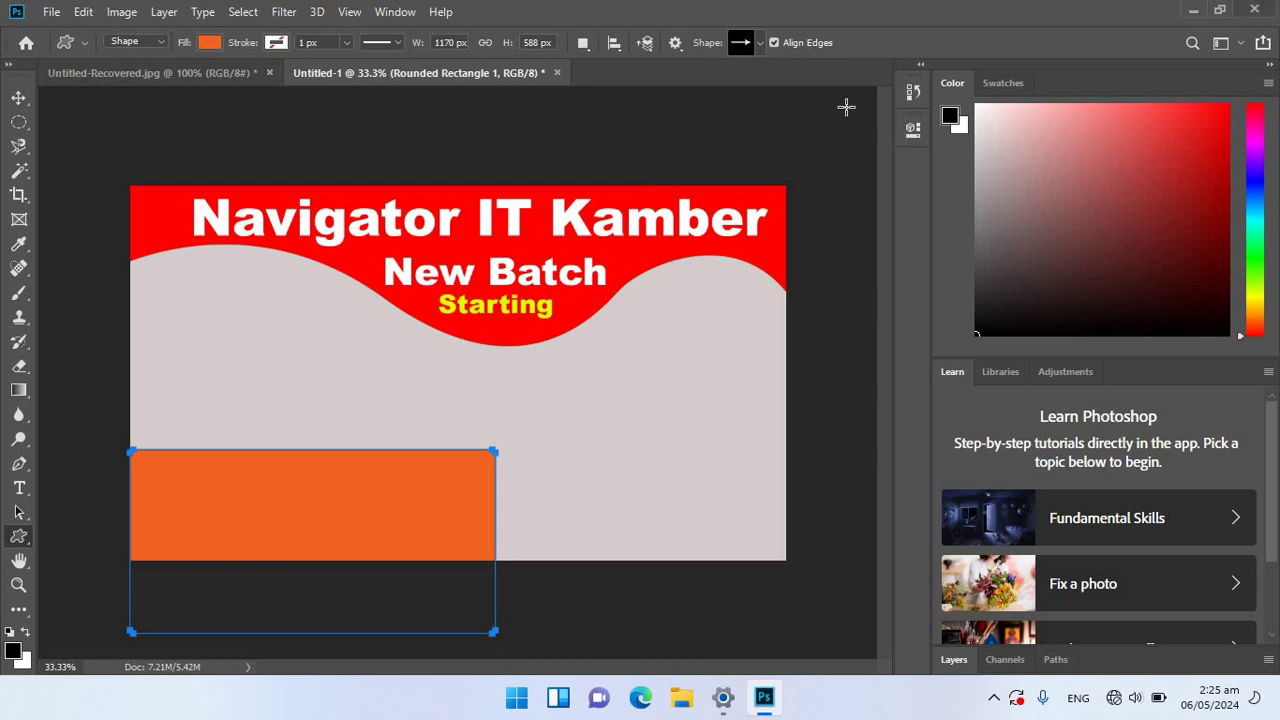
{"action": "left_click", "coordinate": [762, 44]}
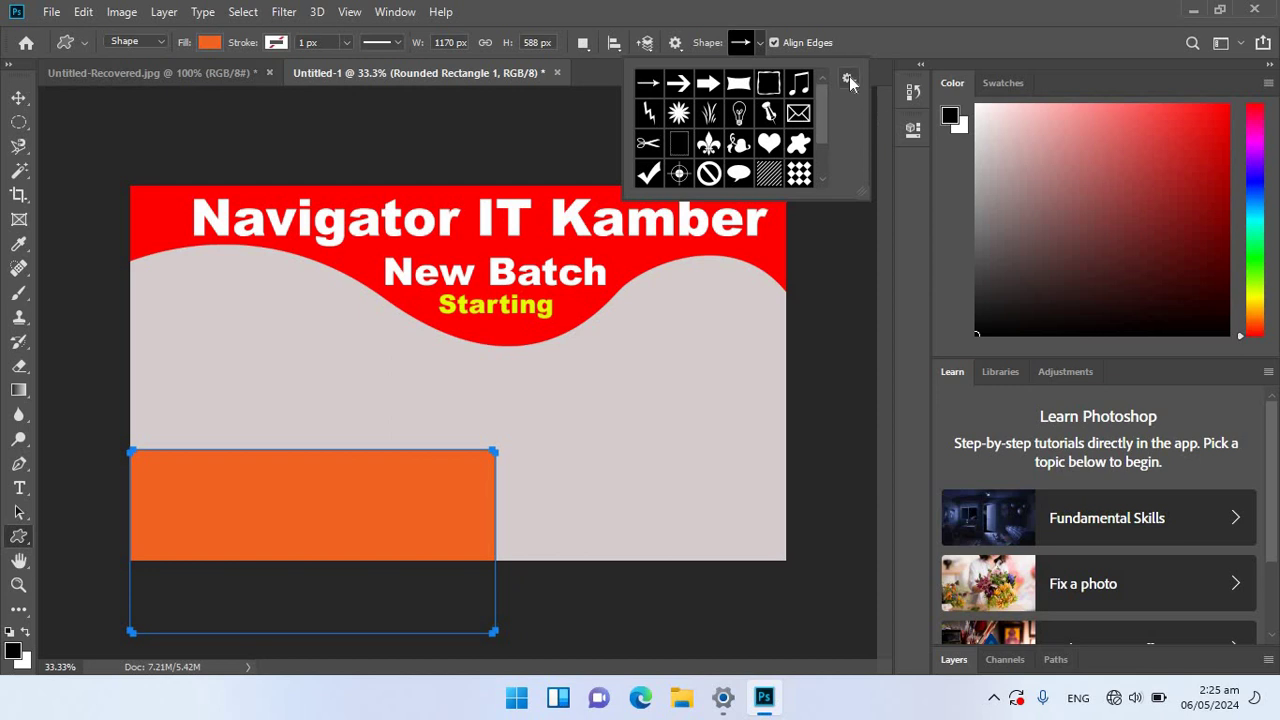
{"action": "left_click", "coordinate": [849, 82]}
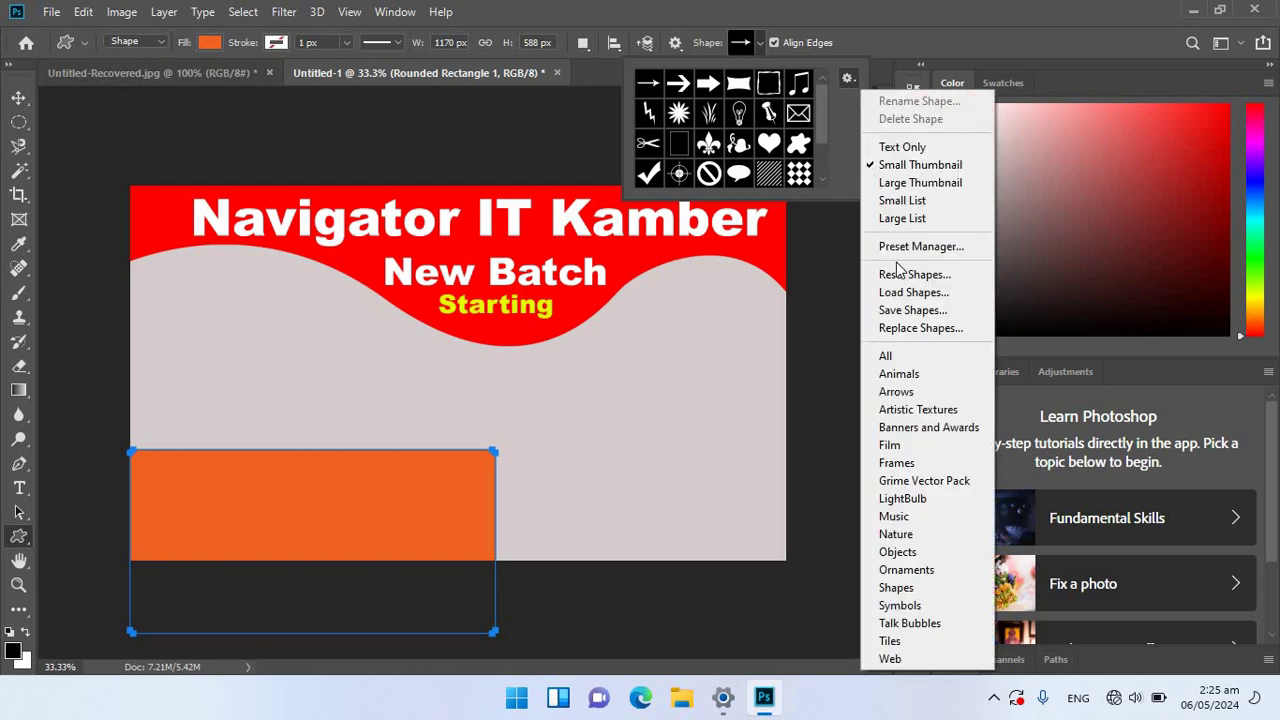
{"action": "left_click", "coordinate": [914, 362]}
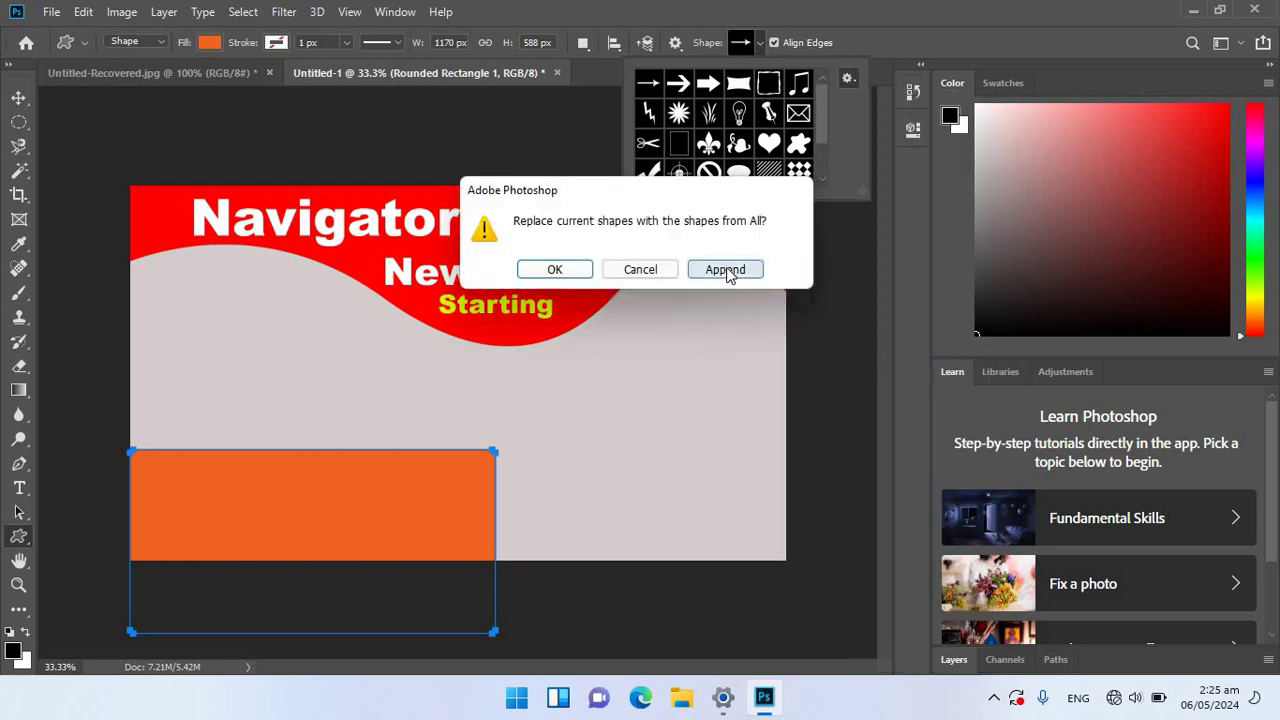
{"action": "left_click", "coordinate": [726, 268]}
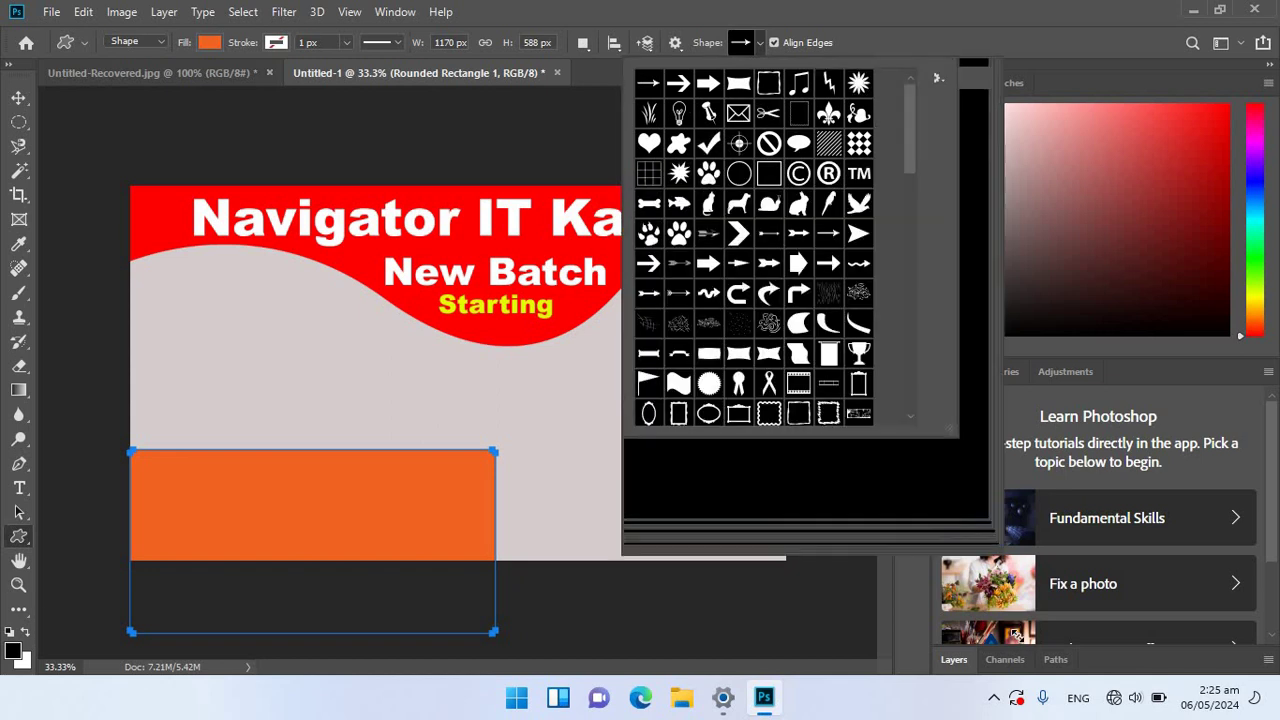
Enlarge the shape picker, browse the appended shapes, and close it without choosing one.
{"action": "left_click_drag", "start_coordinate": [933, 393], "coordinate": [1026, 645]}
{"action": "left_click_drag", "start_coordinate": [978, 224], "coordinate": [985, 462]}
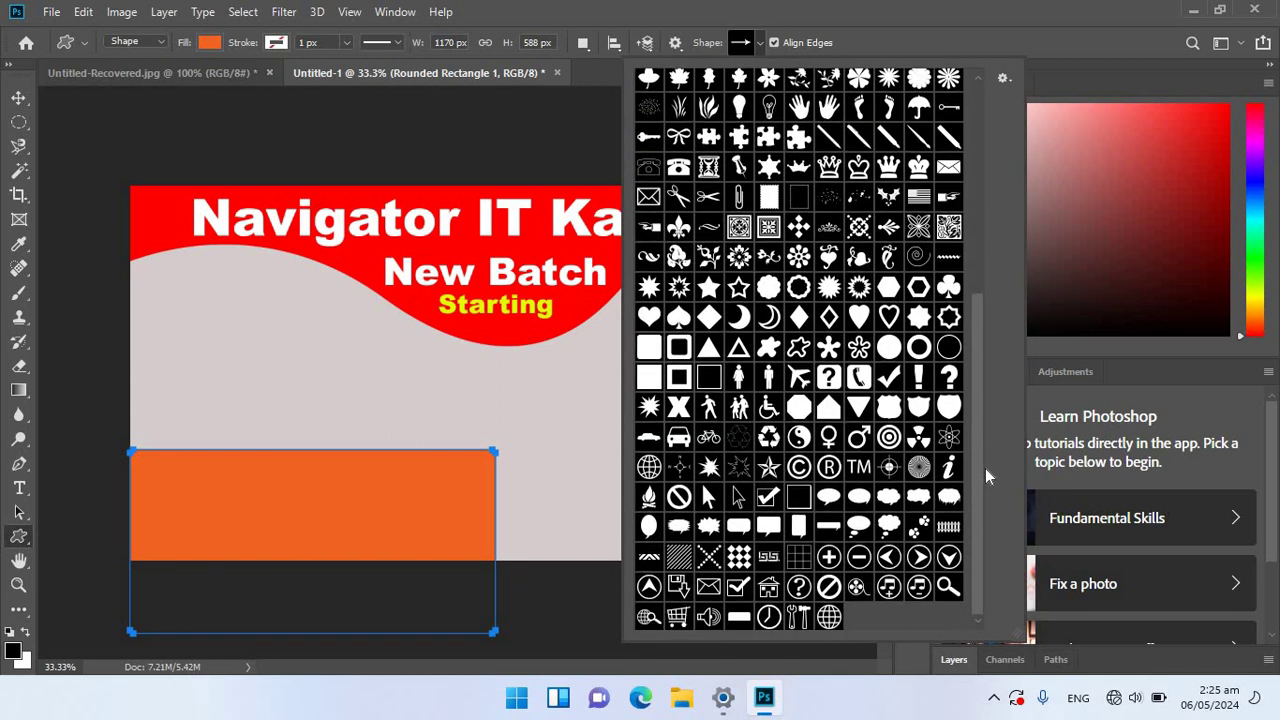
{"action": "scroll", "coordinate": [989, 328], "scroll_direction": "up", "scroll_amount": 5}
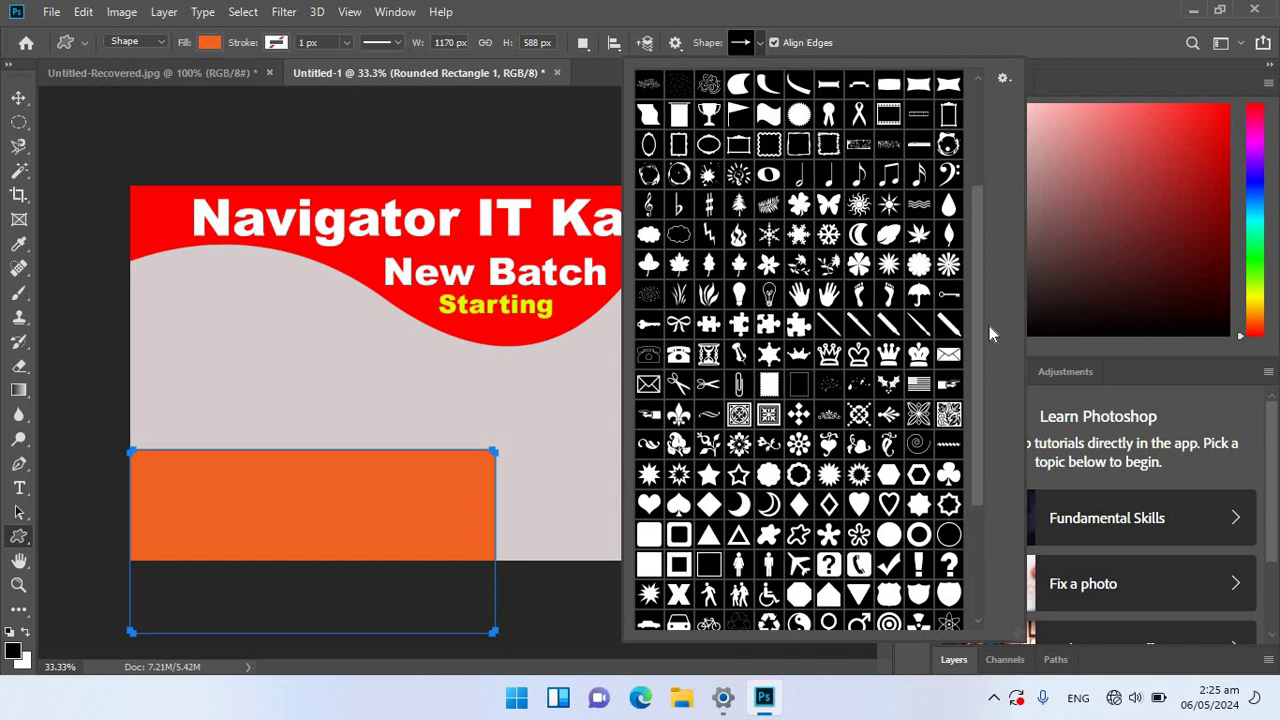
{"action": "scroll", "coordinate": [989, 314], "scroll_direction": "up", "scroll_amount": 1}
{"action": "scroll", "coordinate": [989, 305], "scroll_direction": "up", "scroll_amount": 1}
{"action": "scroll", "coordinate": [989, 280], "scroll_direction": "up", "scroll_amount": 1}
{"action": "scroll", "coordinate": [990, 250], "scroll_direction": "up", "scroll_amount": 1}
{"action": "scroll", "coordinate": [991, 240], "scroll_direction": "up", "scroll_amount": 1}
{"action": "scroll", "coordinate": [991, 233], "scroll_direction": "up", "scroll_amount": 1}
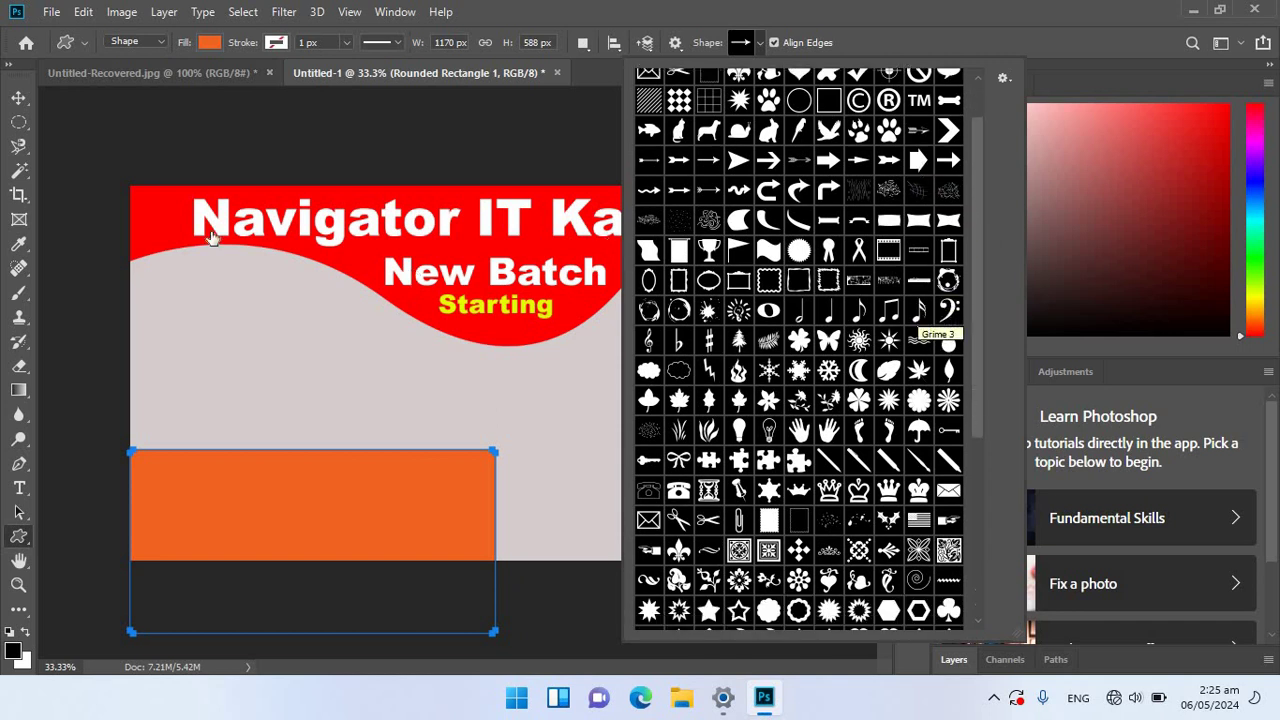
{"action": "left_click", "coordinate": [19, 97]}
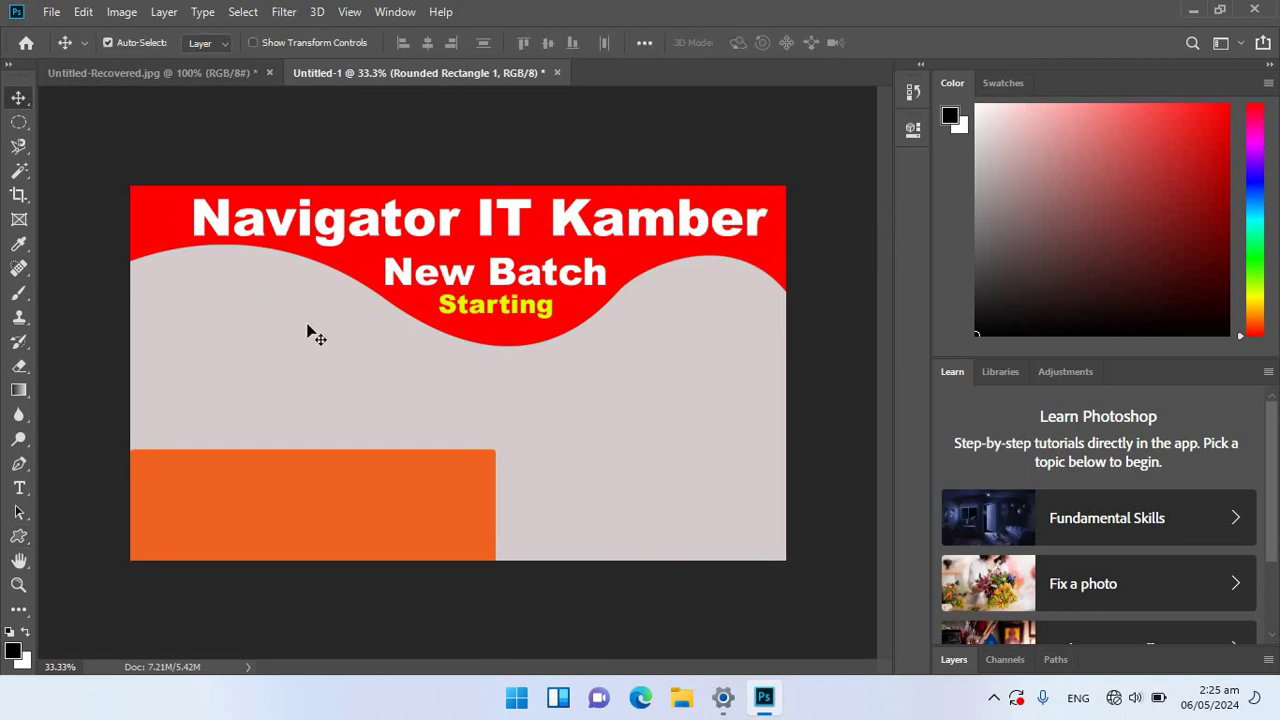